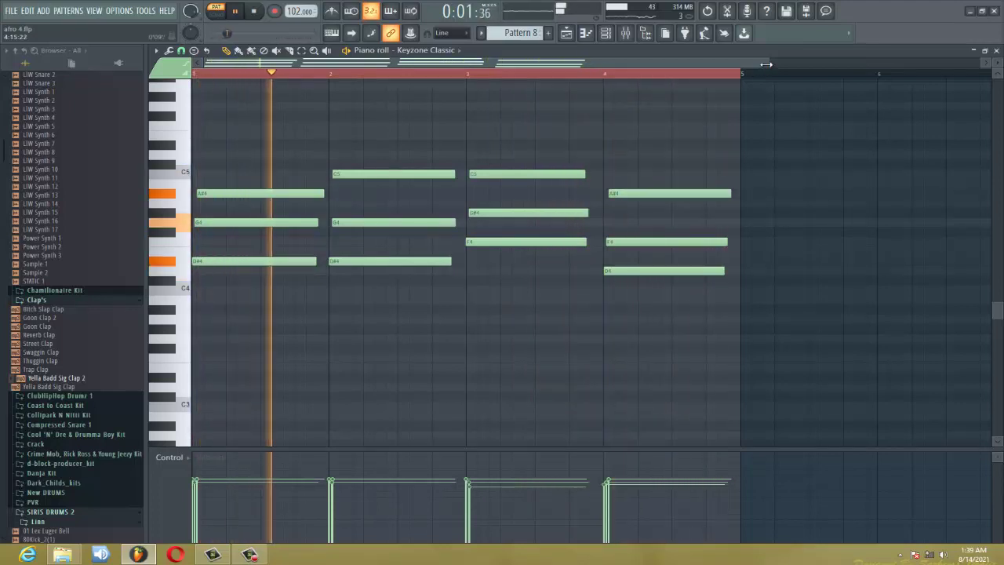
Close the Keyzone Classic piano roll and play back Pattern 9's Morphine melody in its piano roll
drag(765, 65, 643, 61)
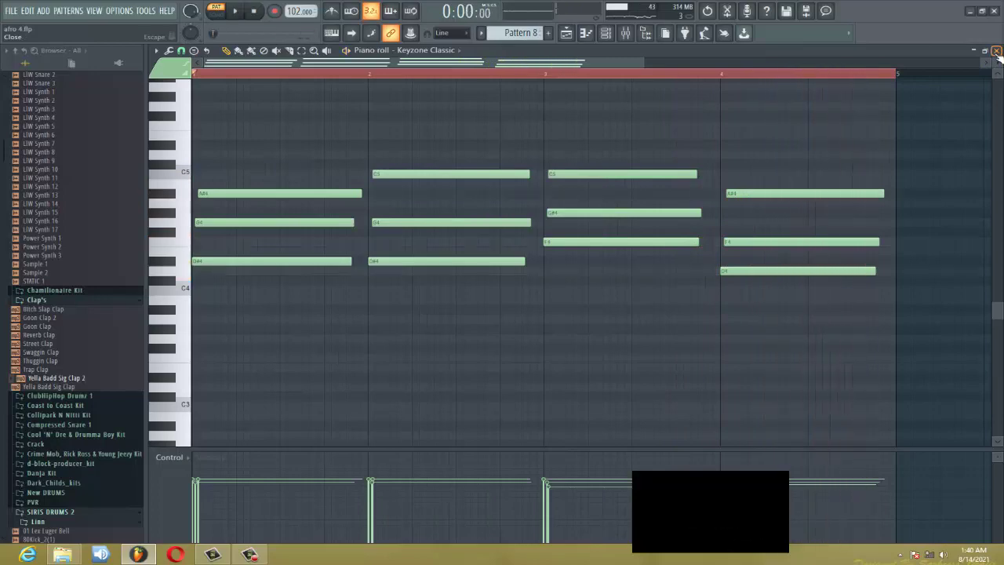
click(996, 51)
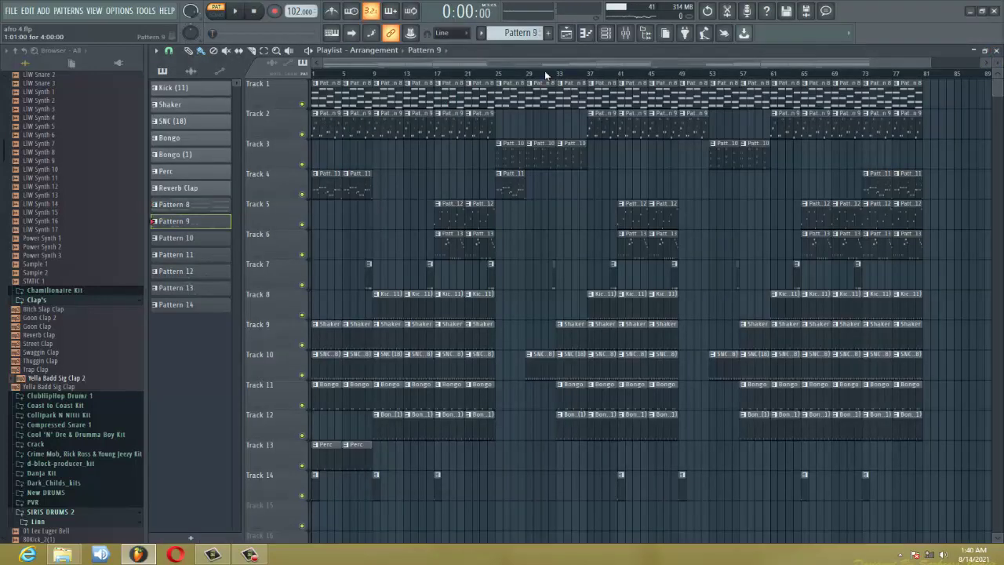
click(605, 34)
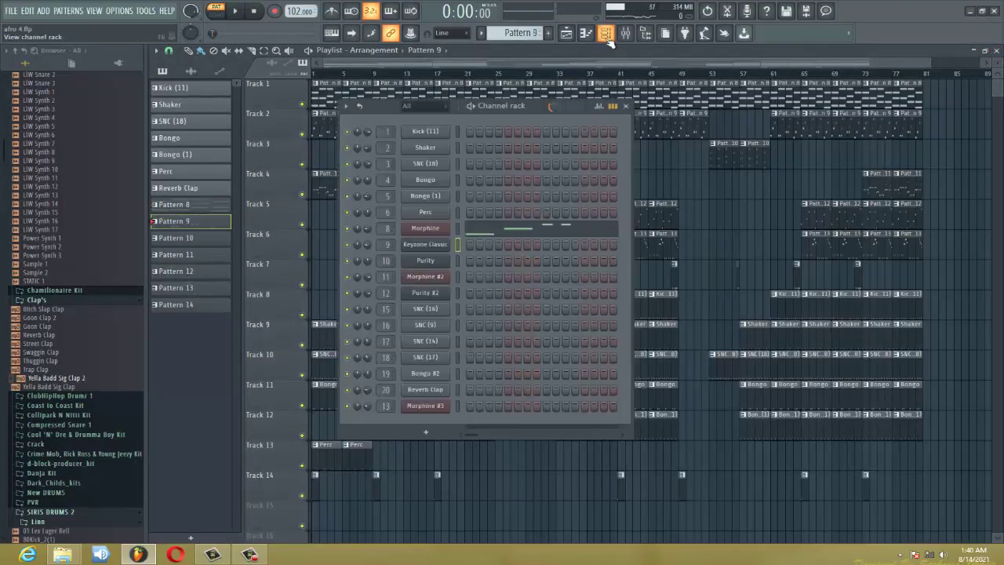
click(519, 230)
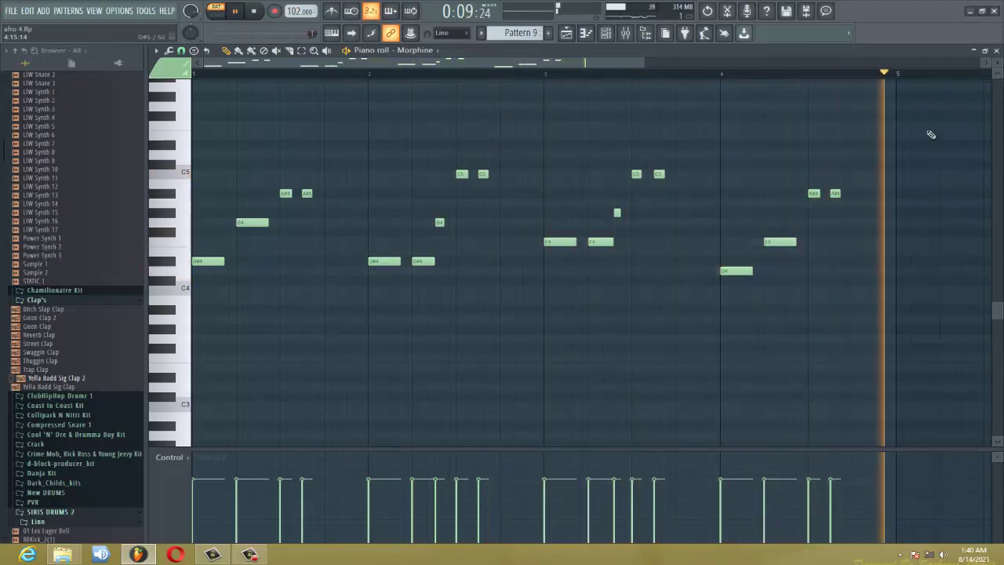
click(996, 51)
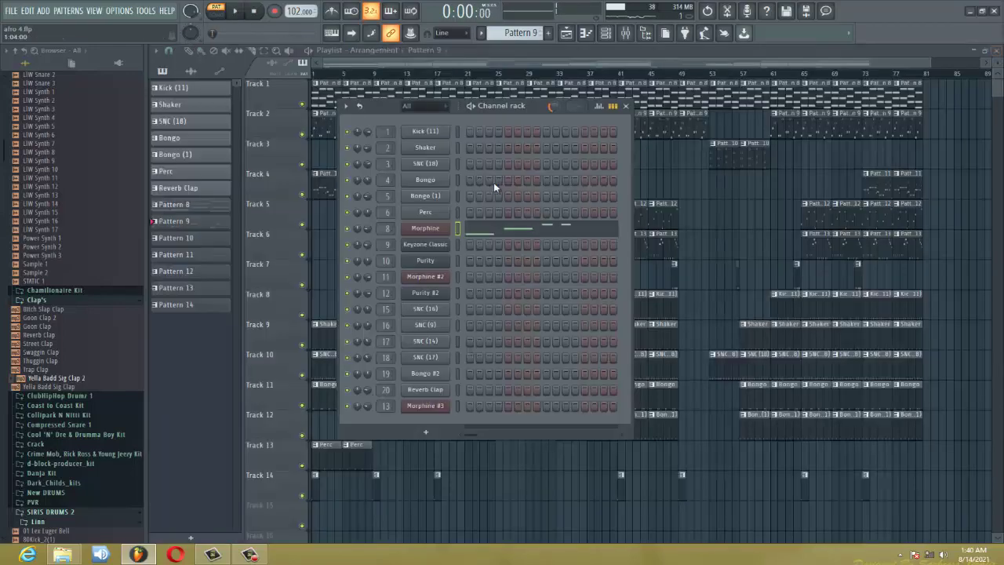
Open Pattern 10's Purity notes in the piano roll, play them back and close the piano roll
click(273, 154)
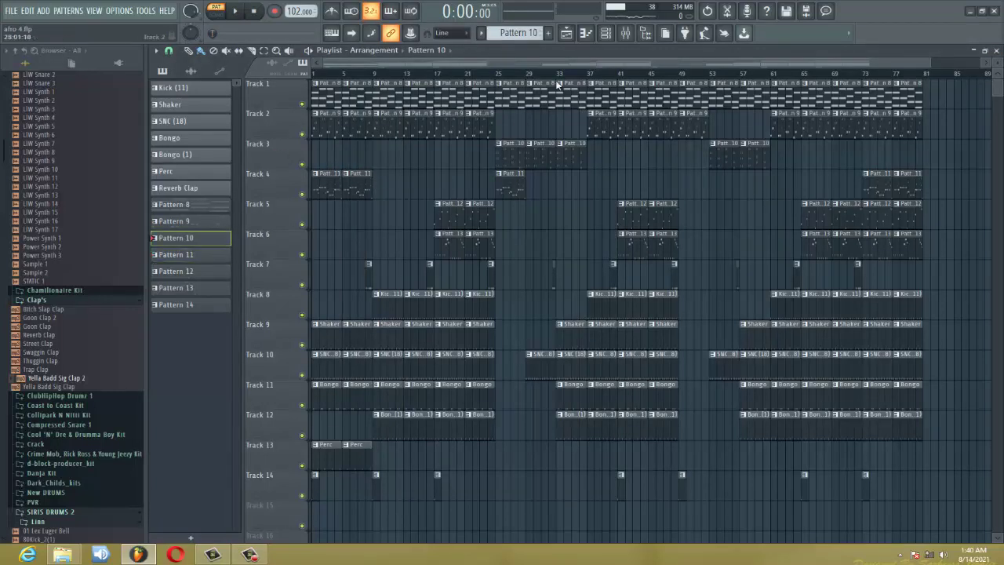
click(605, 35)
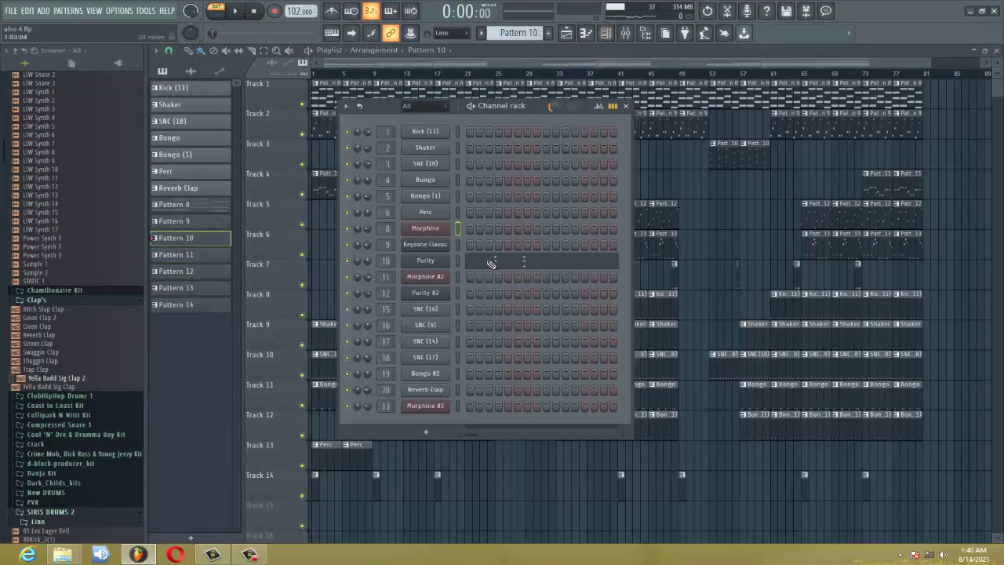
click(490, 263)
key(space)
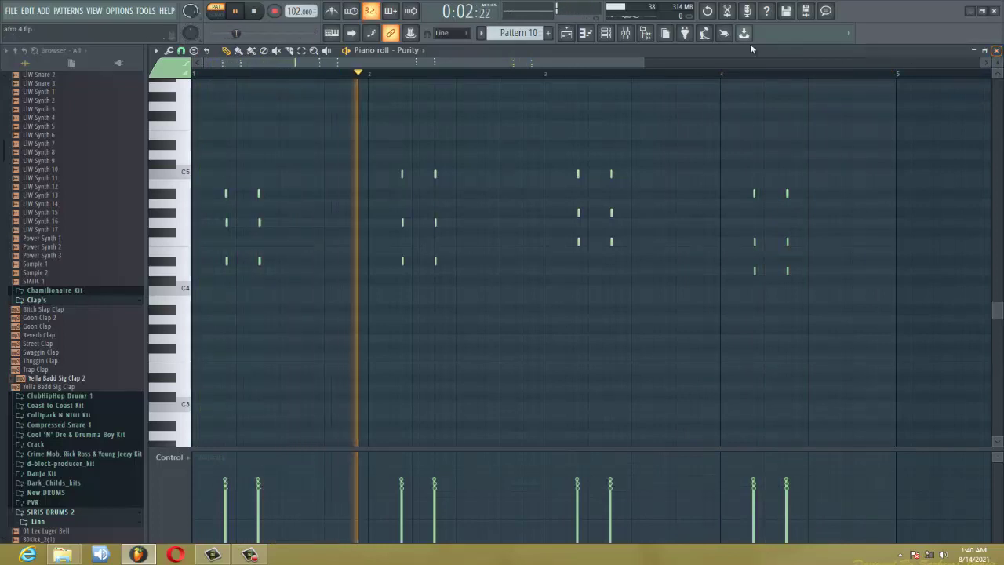
drag(643, 62, 576, 81)
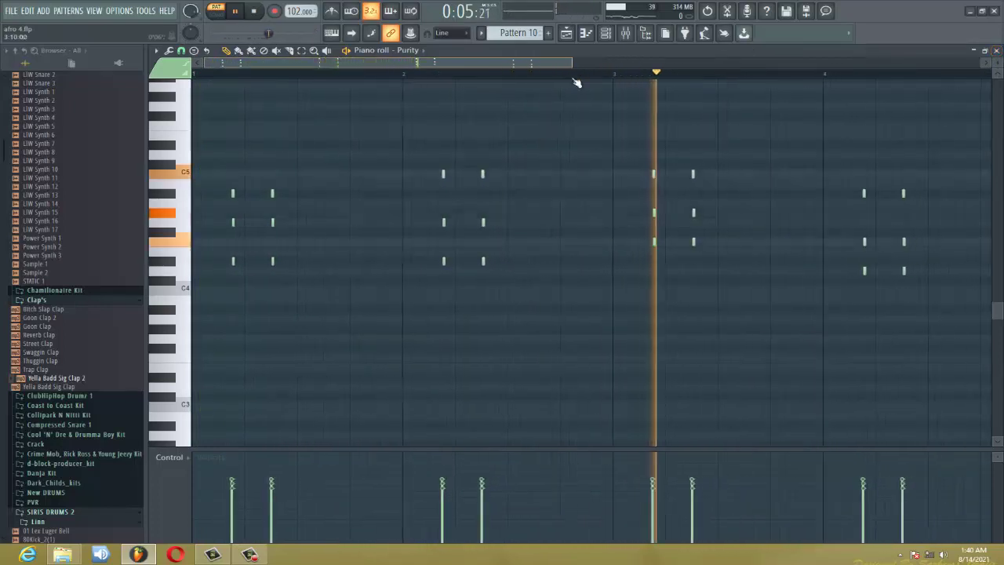
key(space)
click(997, 51)
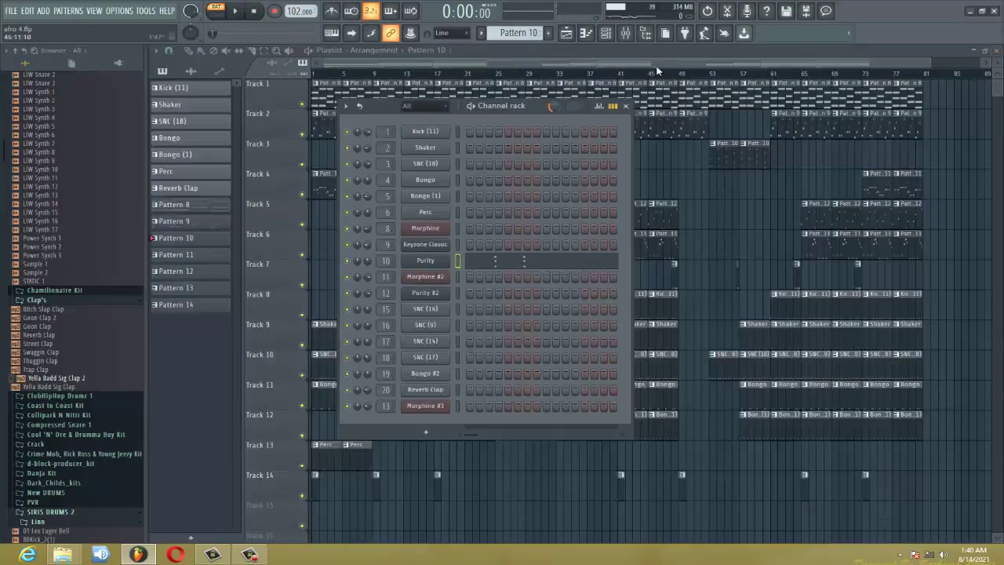
Play back Pattern 11's Morphine #2 melody in the piano roll with all four bars in view
key(F6)
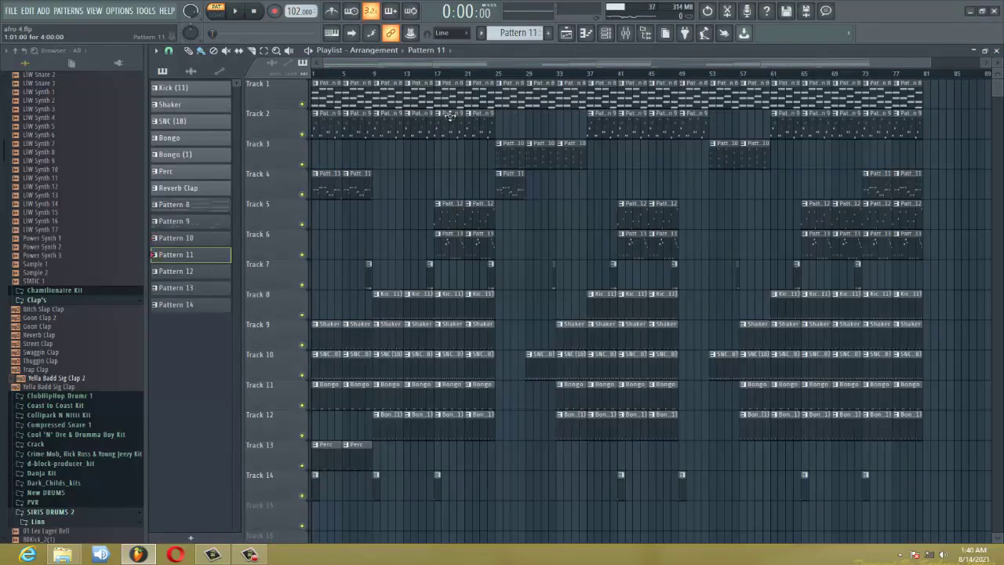
click(606, 35)
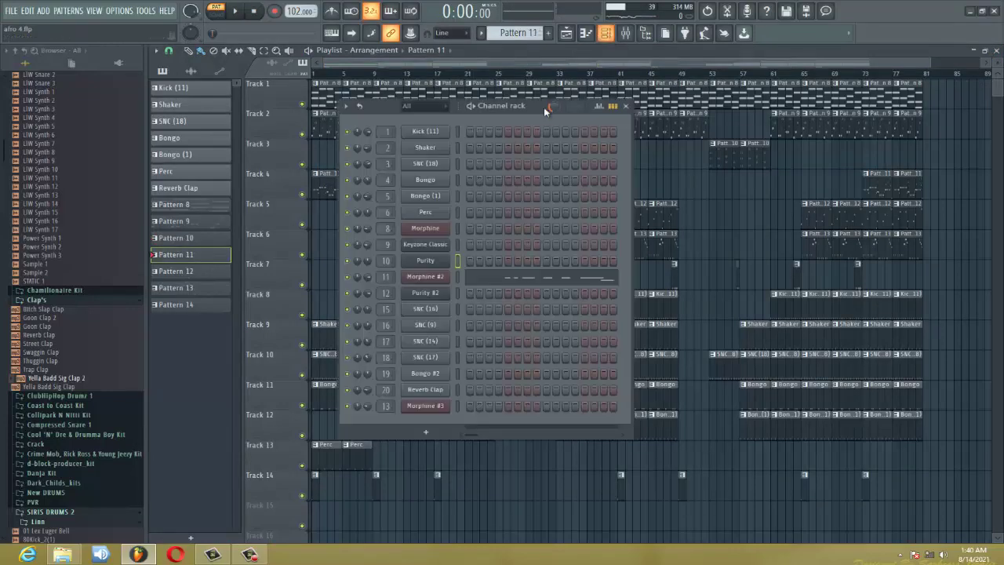
key(space)
click(504, 280)
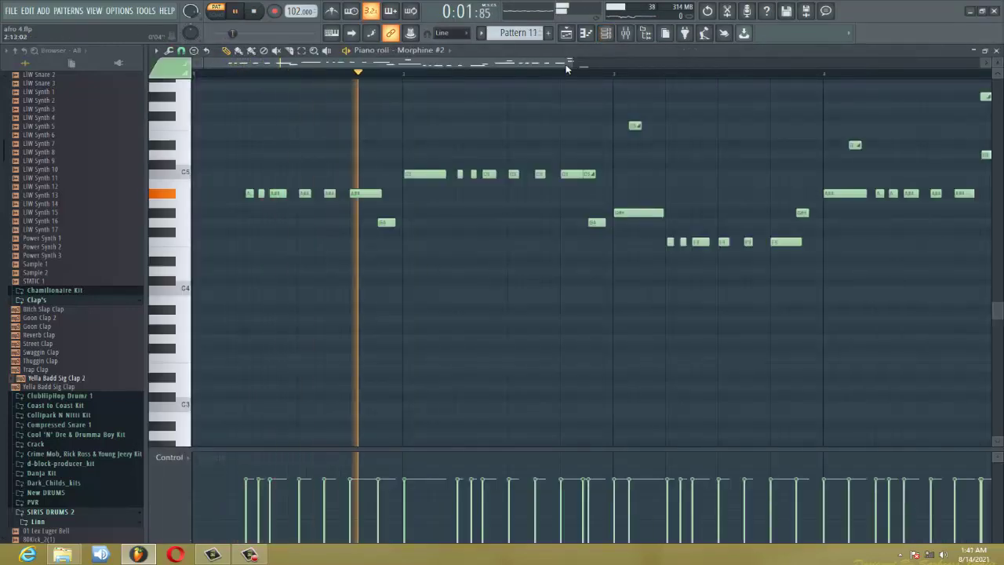
drag(566, 66, 777, 78)
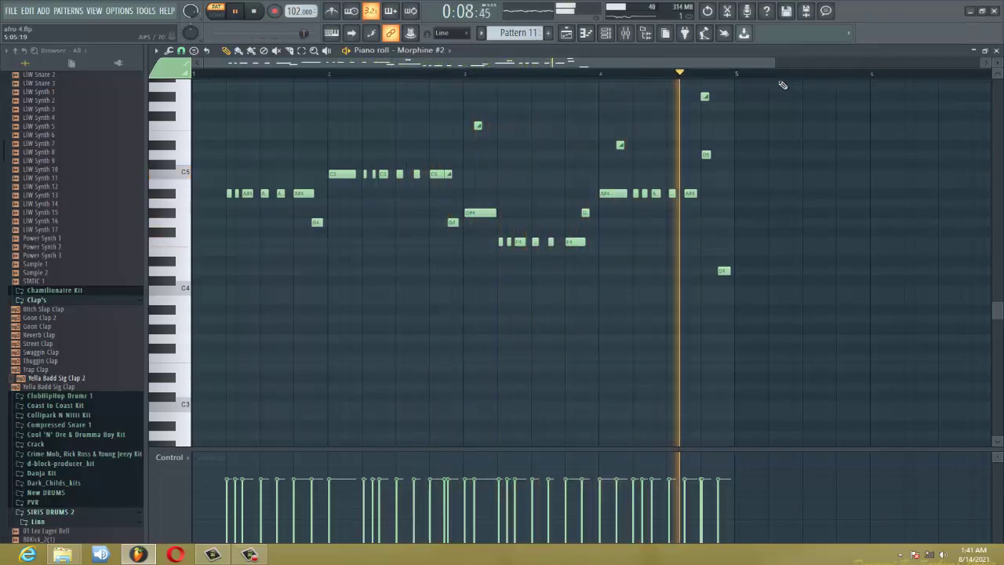
click(996, 50)
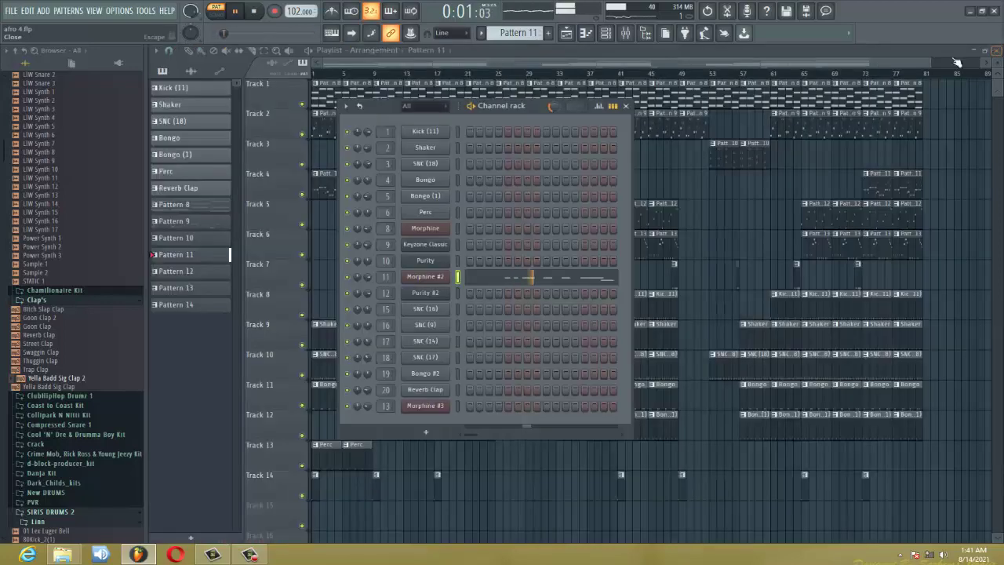
Open Pattern 12's Purity #2 notes in the piano roll, listen to them and close the piano roll
key(F6)
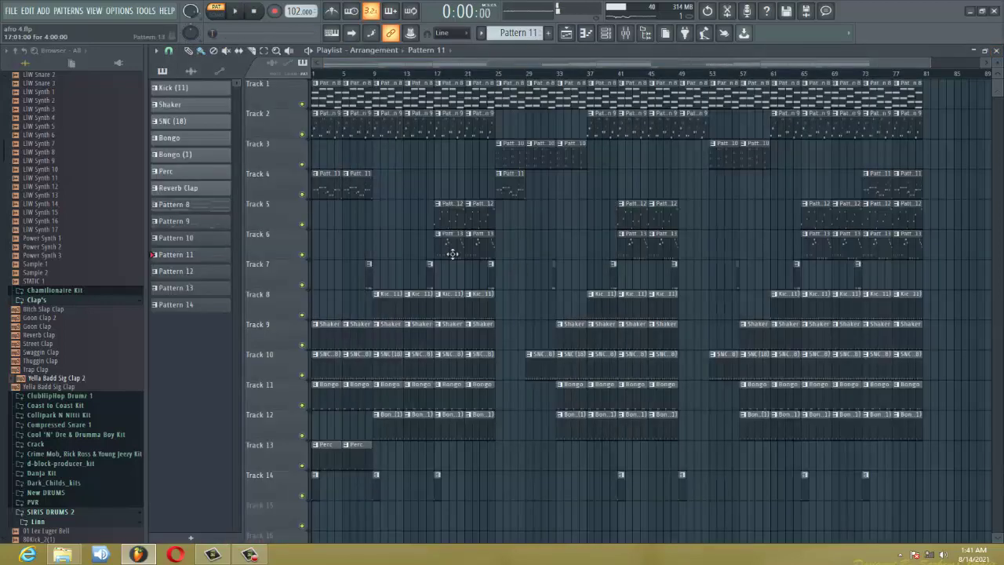
click(608, 33)
click(521, 296)
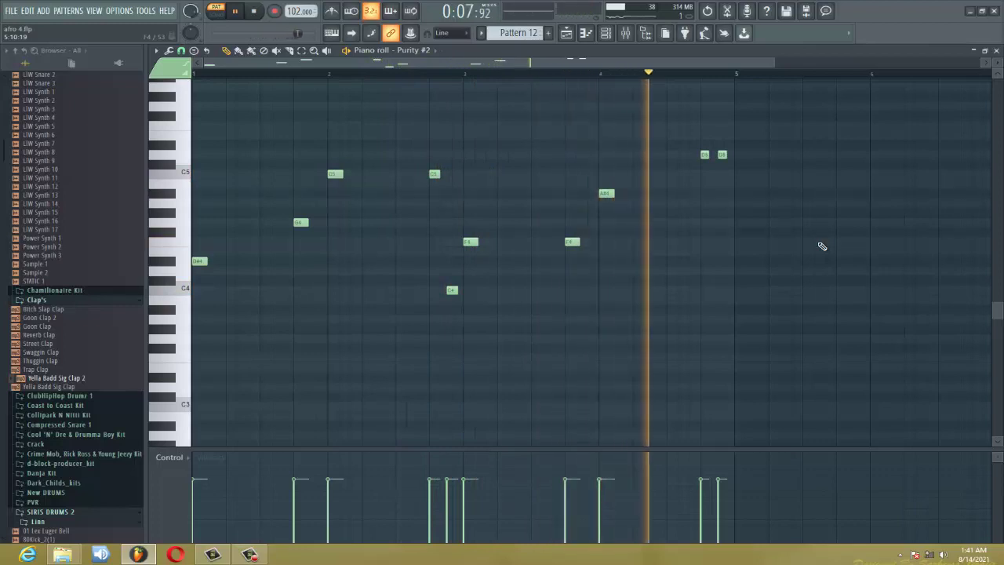
key(space)
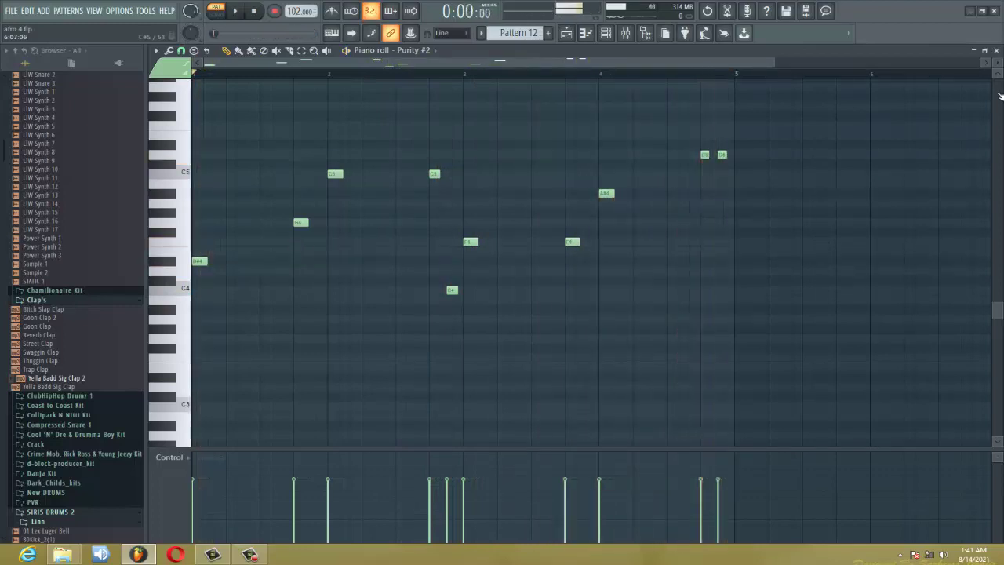
click(996, 51)
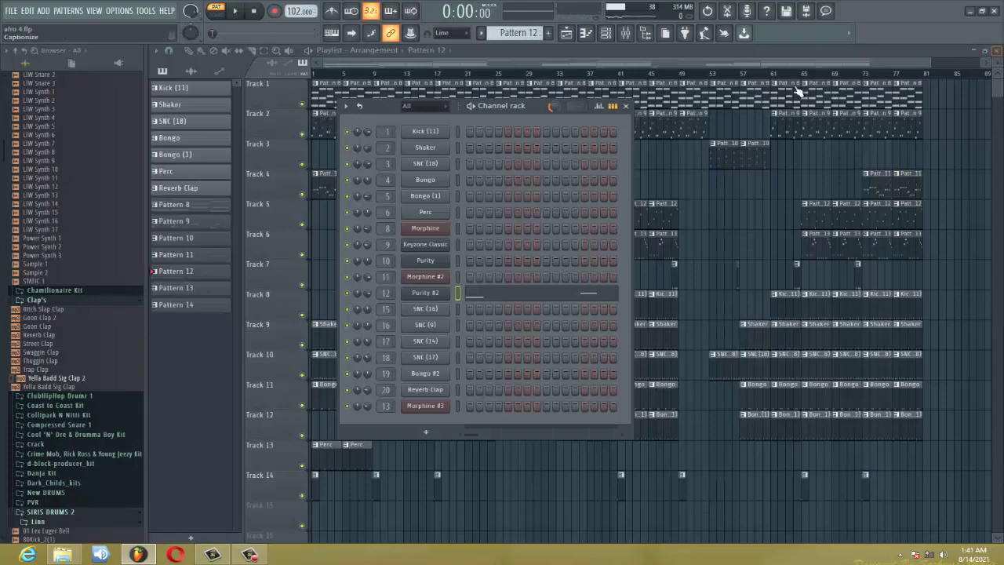
Play back Pattern 13's Morphine #3 notes in the piano roll, and return to the playlist with the channel rack closed
click(561, 62)
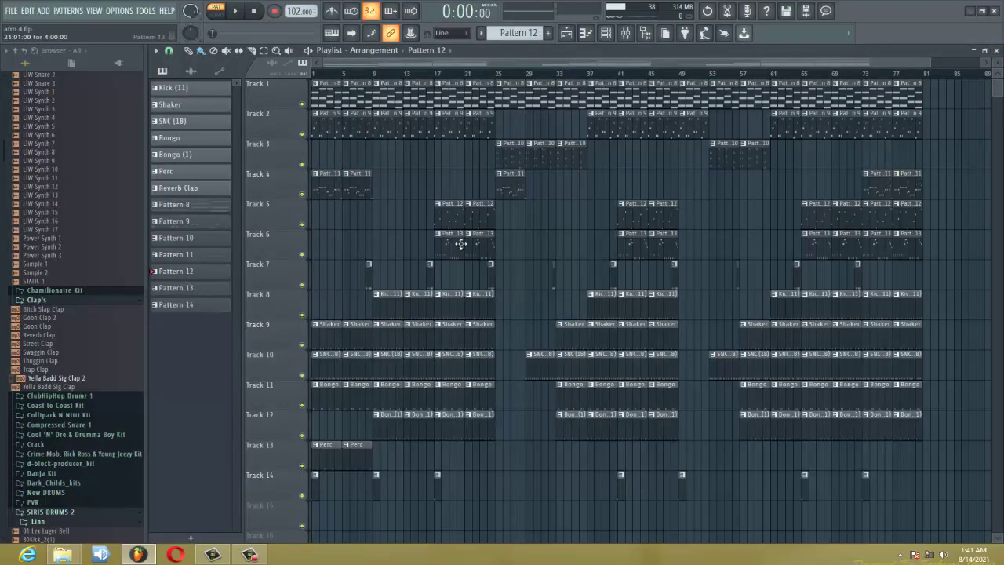
click(613, 34)
click(532, 414)
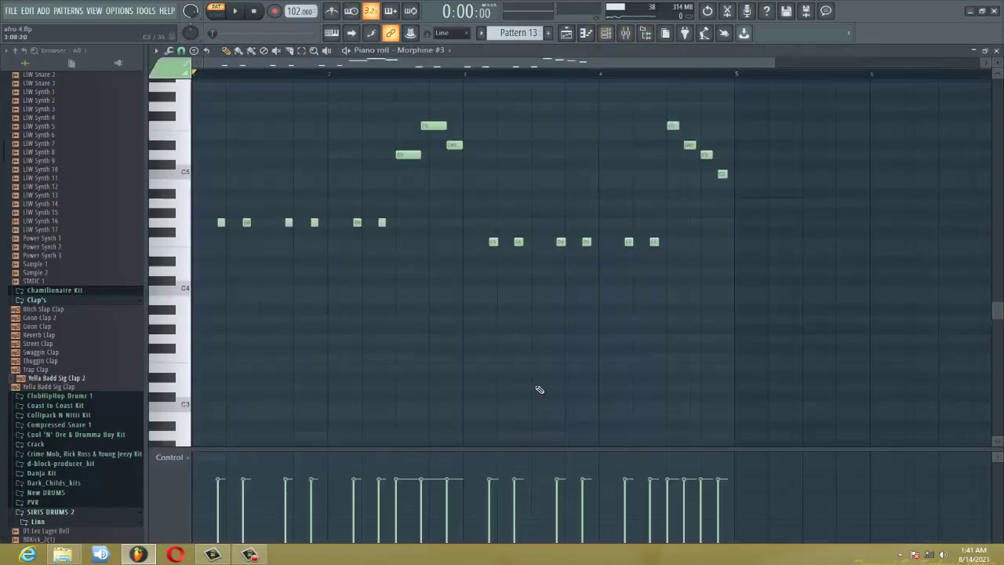
key(space)
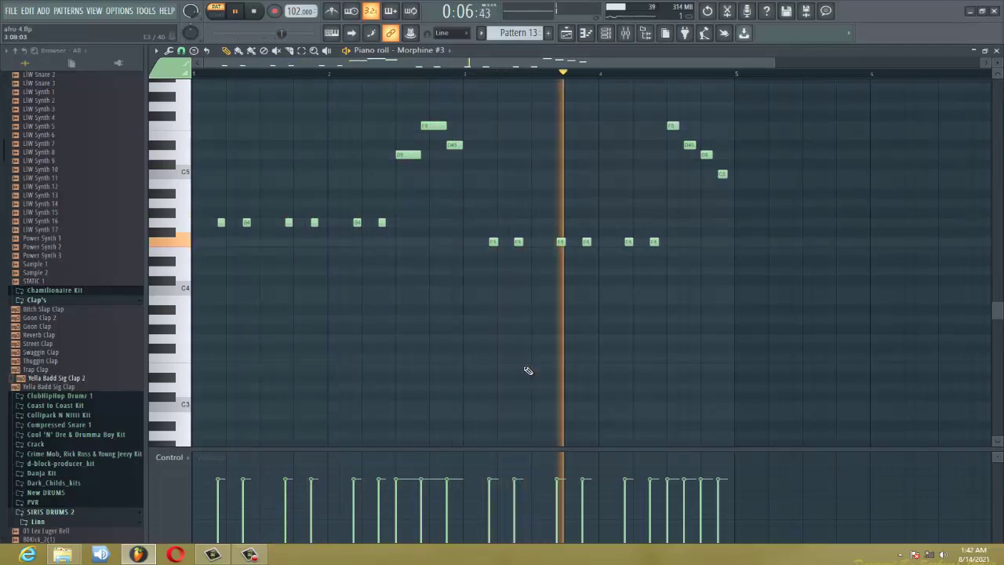
click(241, 50)
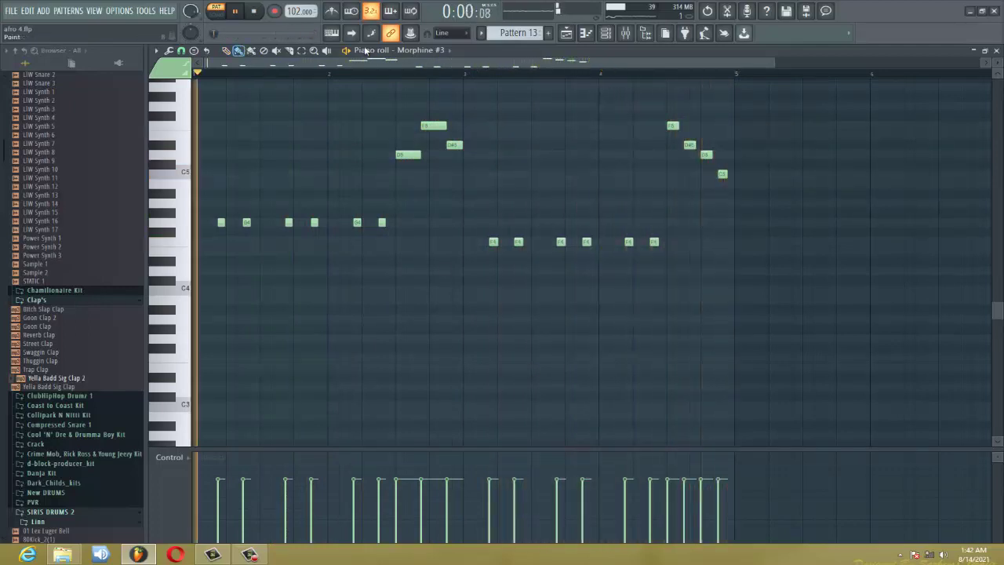
click(997, 51)
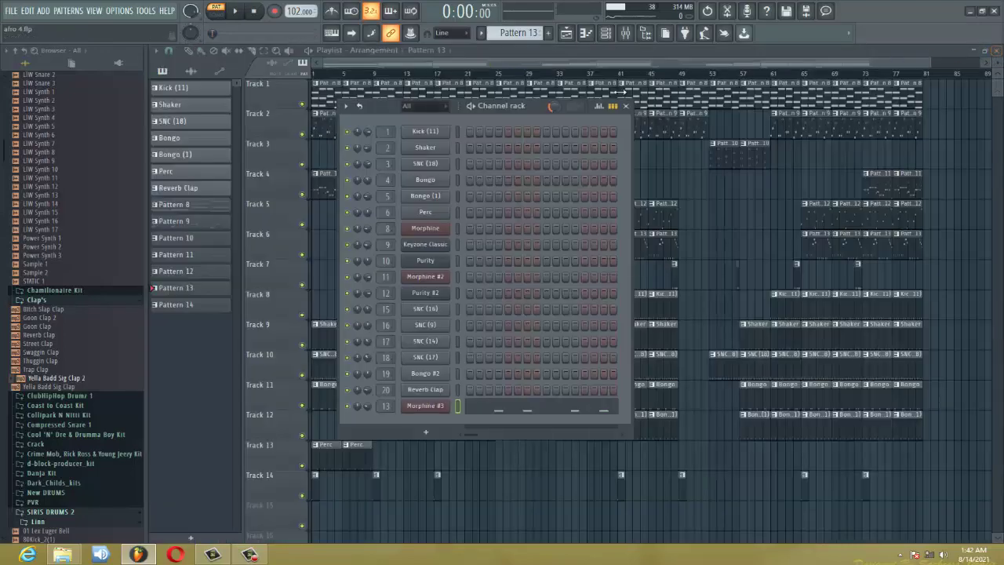
click(626, 106)
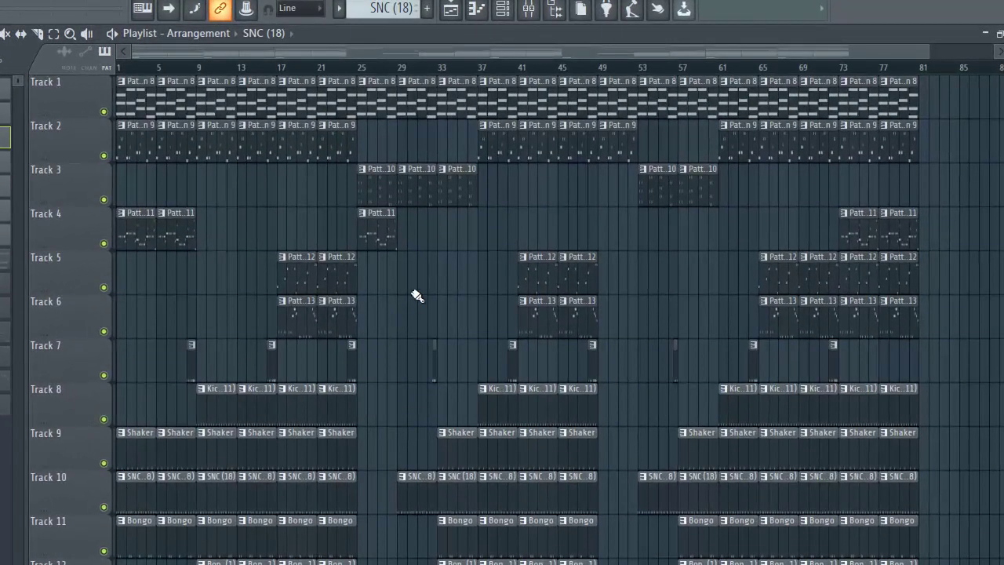
Check the SNC (18) pattern's steps in the channel rack and solo its playlist track, Track 10
click(503, 10)
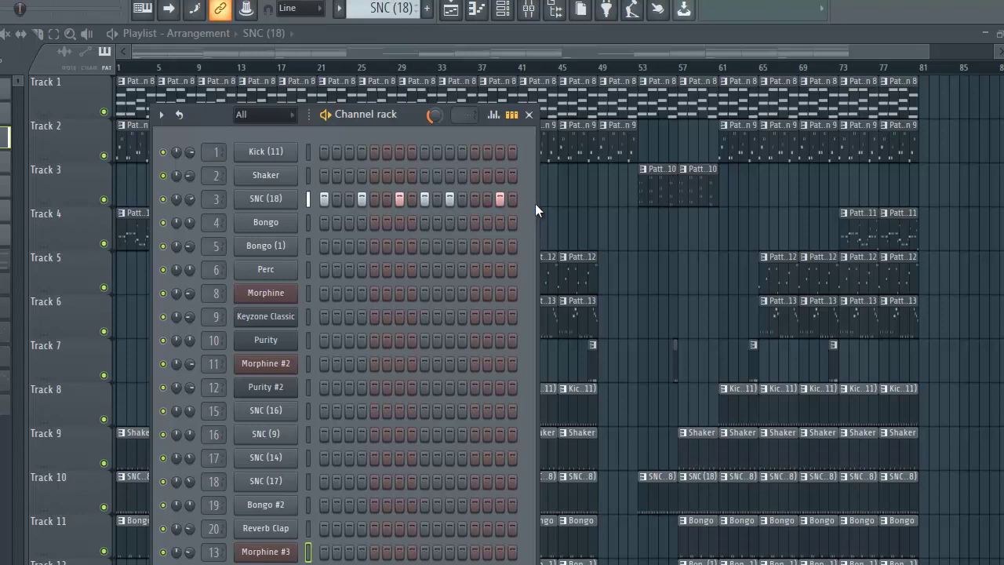
key(F6)
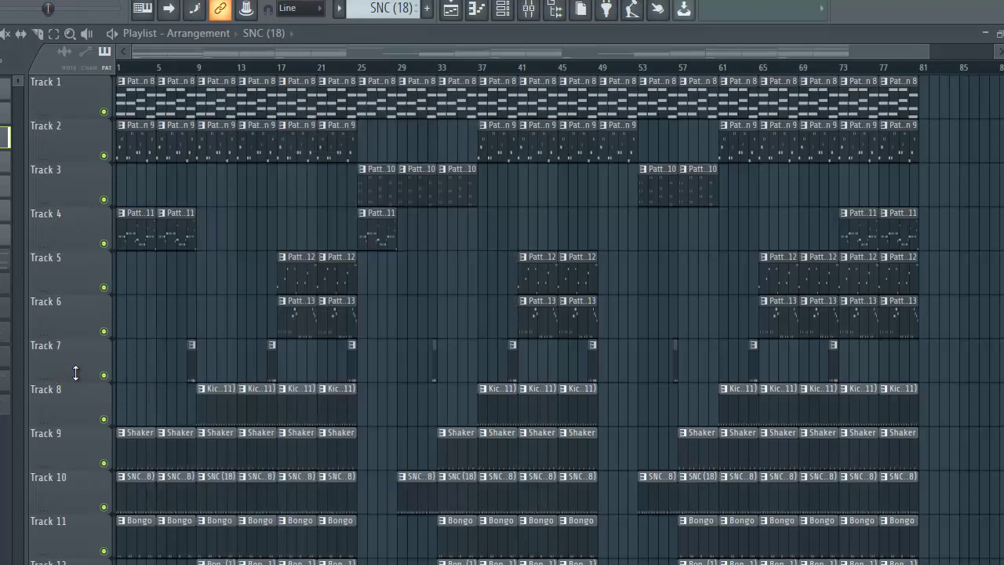
right_click(105, 506)
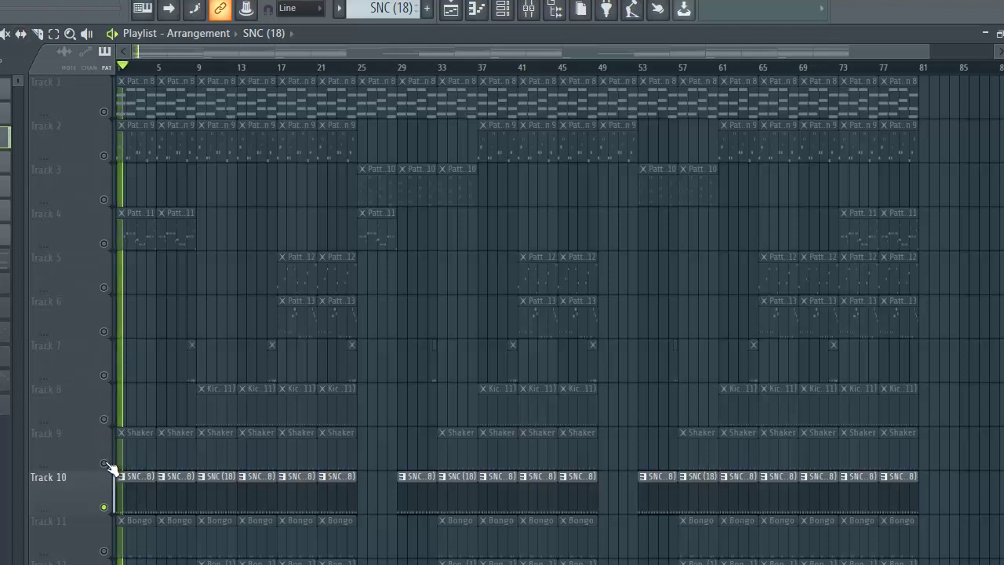
Unmute the Shaker, Bongo, Perc and Bongo (1) tracks one after another (Tracks 9, 11, 13 and 12) during playback
click(107, 464)
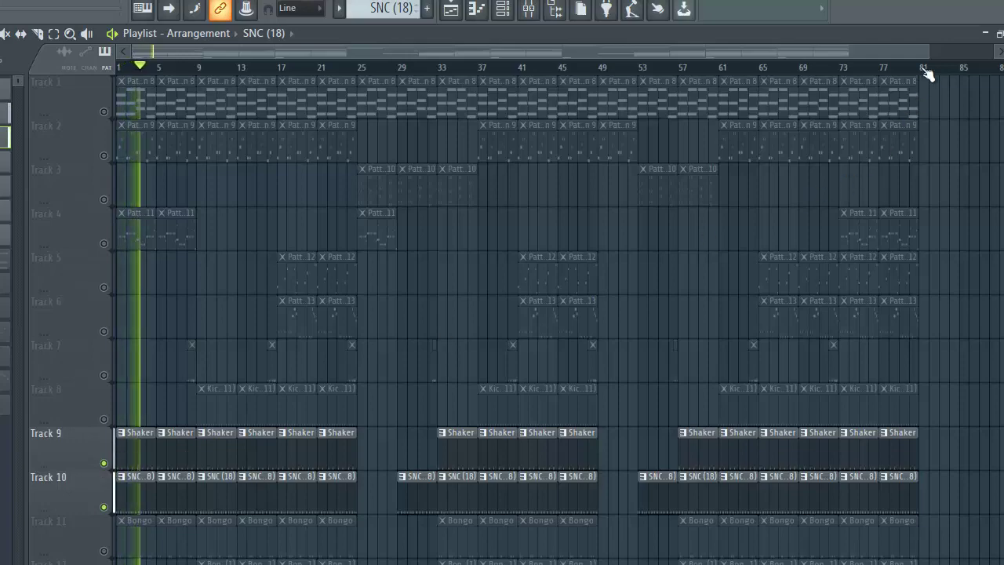
drag(927, 53, 330, 93)
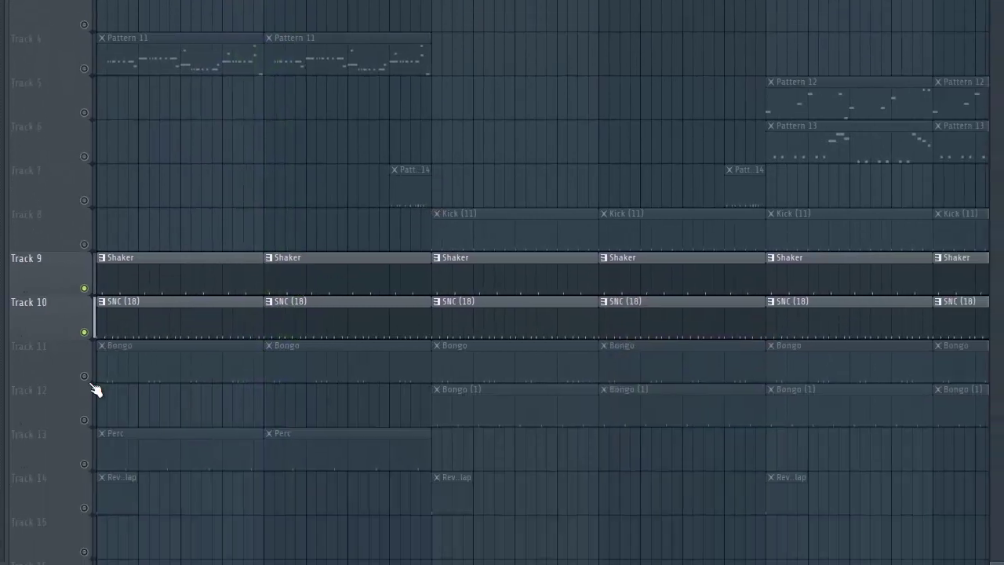
click(105, 552)
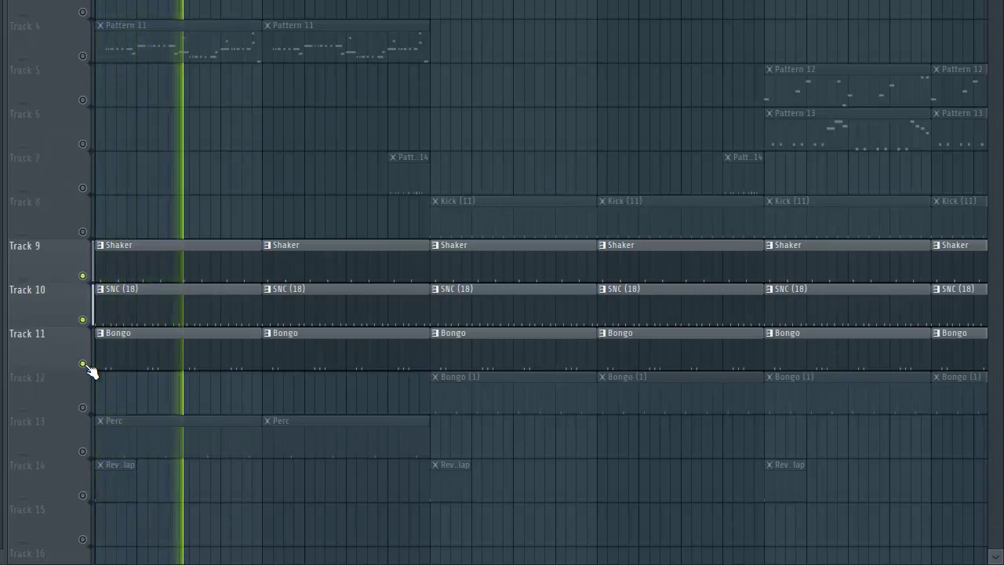
click(83, 453)
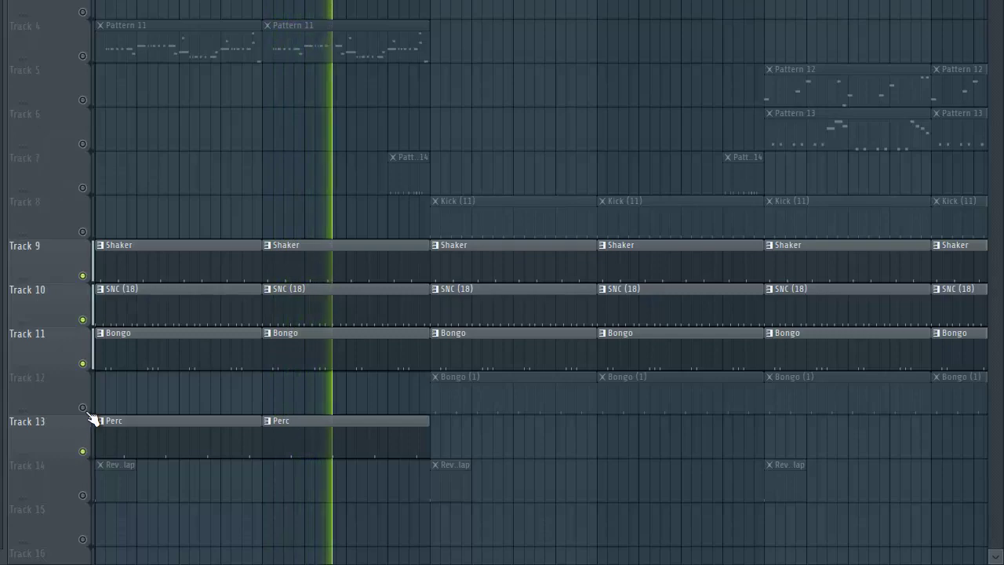
click(87, 414)
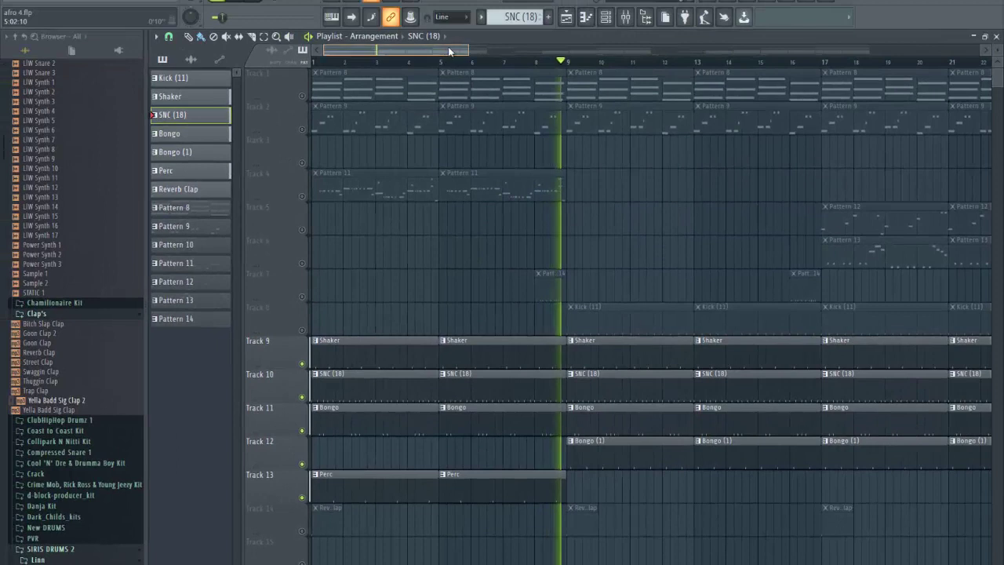
Listen to the section from bar 9, stop playback and unmute the Kick (11) track, Track 8
drag(449, 50, 465, 50)
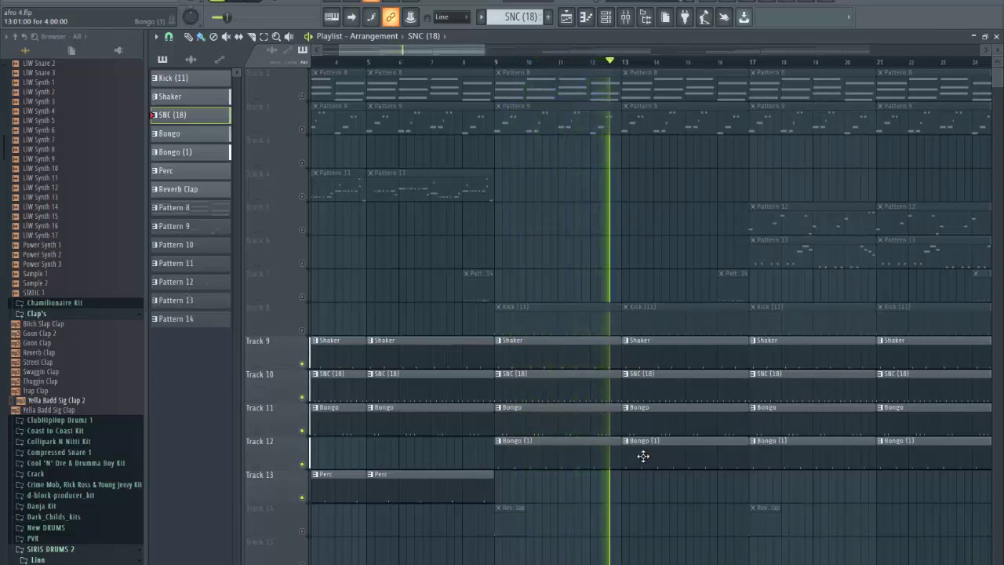
key(space)
click(303, 331)
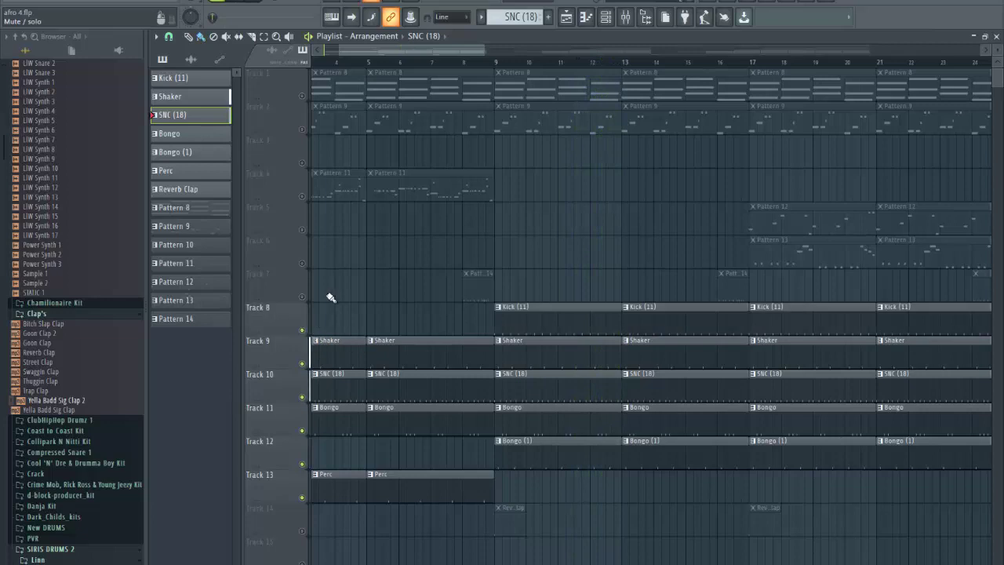
Play the drums from bar 5, and unmute the Pattern 14 and Reverb Clap tracks (Tracks 7 and 14)
click(365, 66)
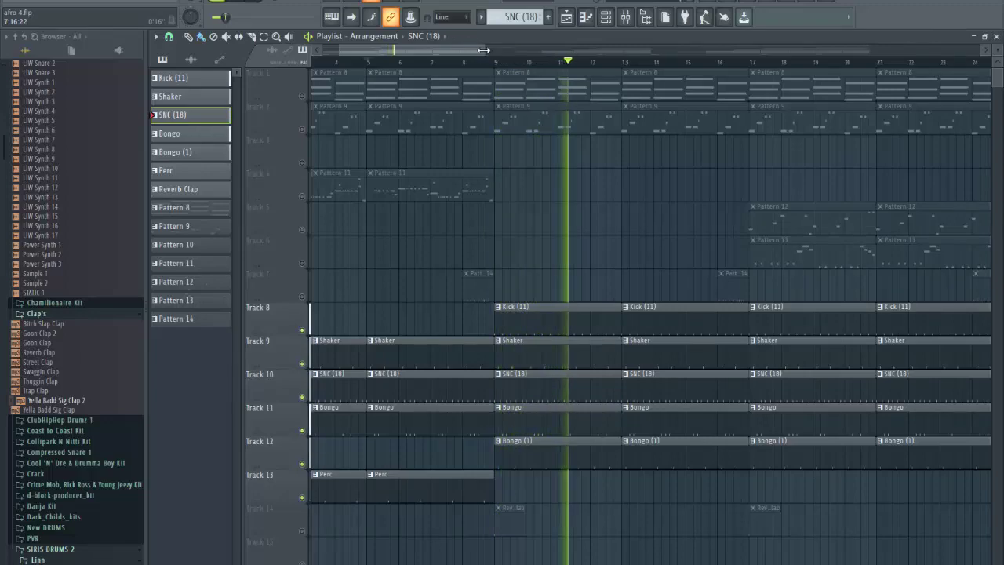
drag(484, 51, 569, 61)
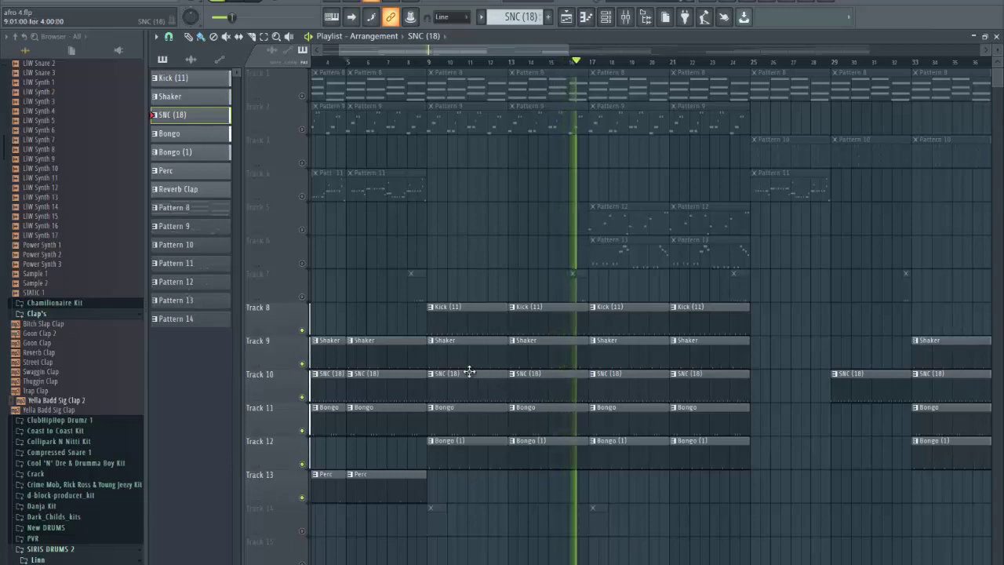
click(300, 297)
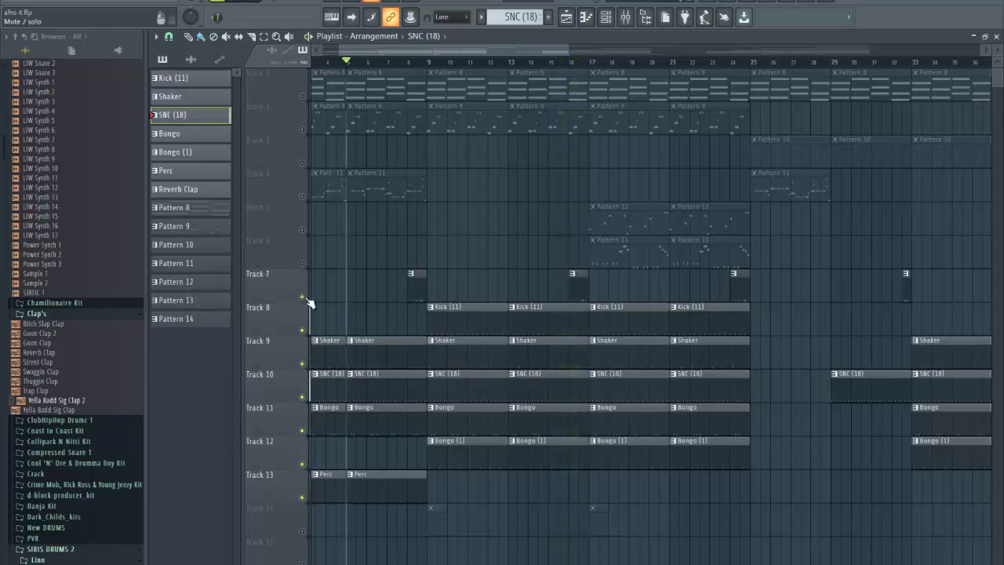
click(302, 531)
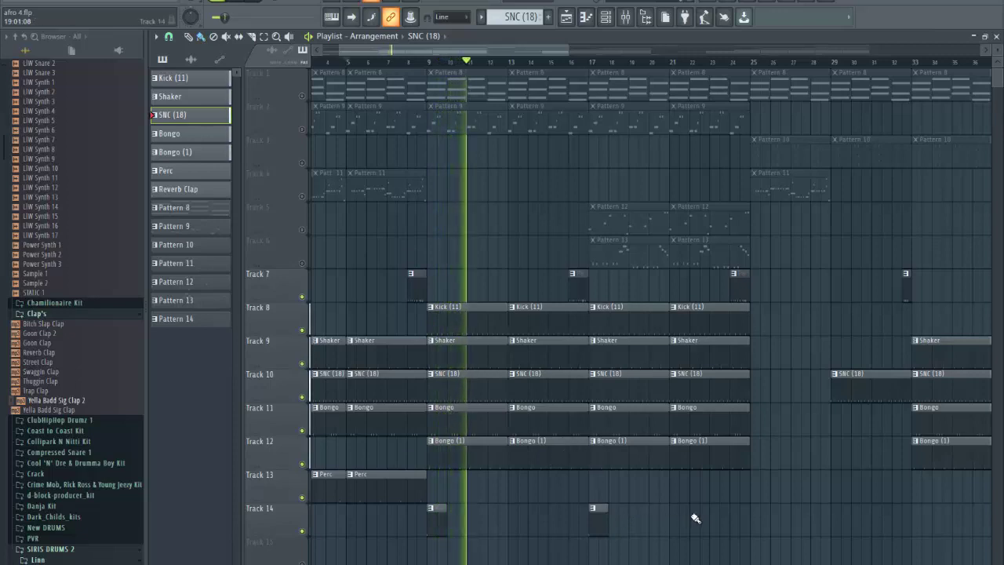
scroll(704, 512, down, 1)
scroll(674, 418, up, 1)
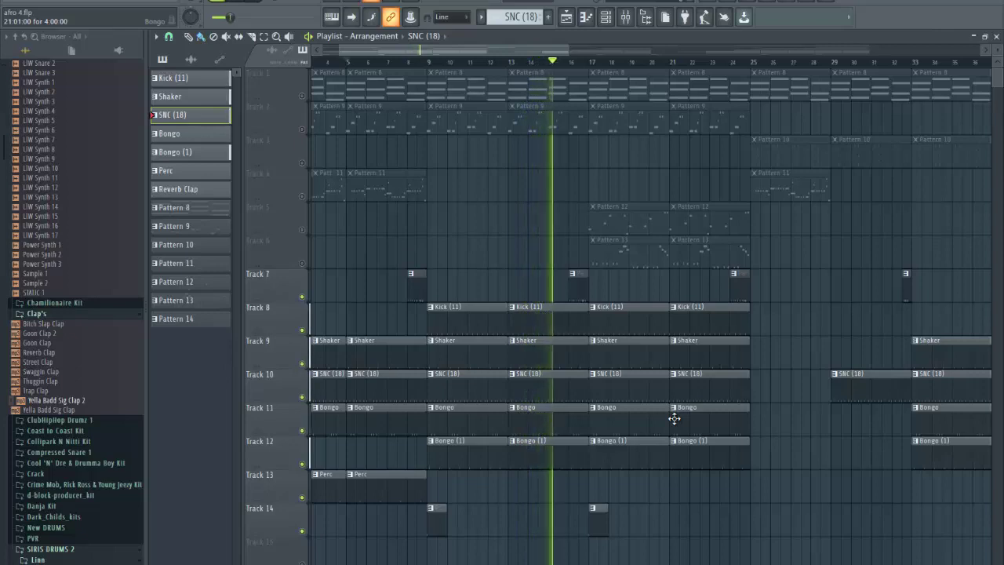
Open Pattern 14 in the channel rack, stop playback, and widen the rack to examine its drum fill steps
click(573, 291)
key(F6)
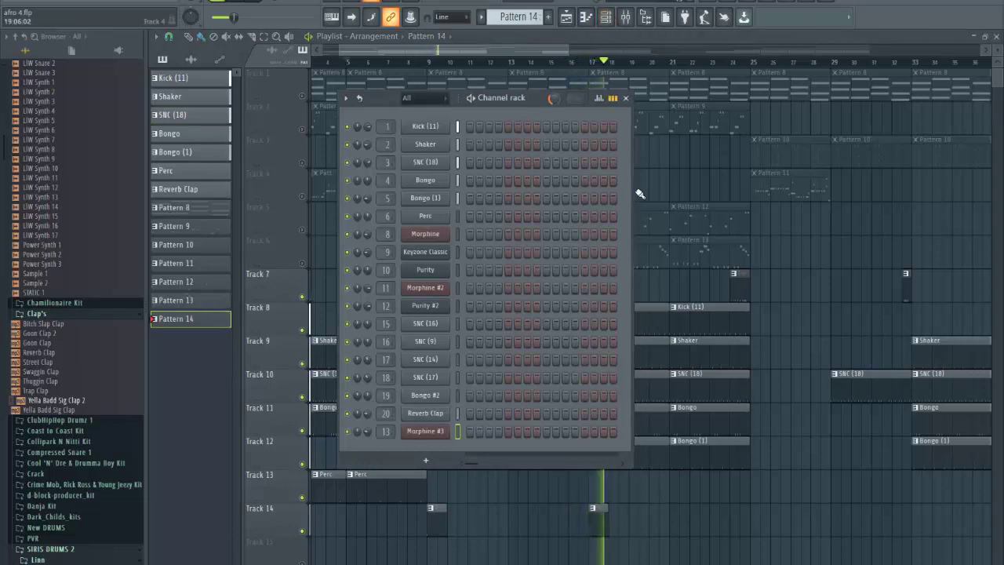
key(space)
drag(774, 208, 978, 227)
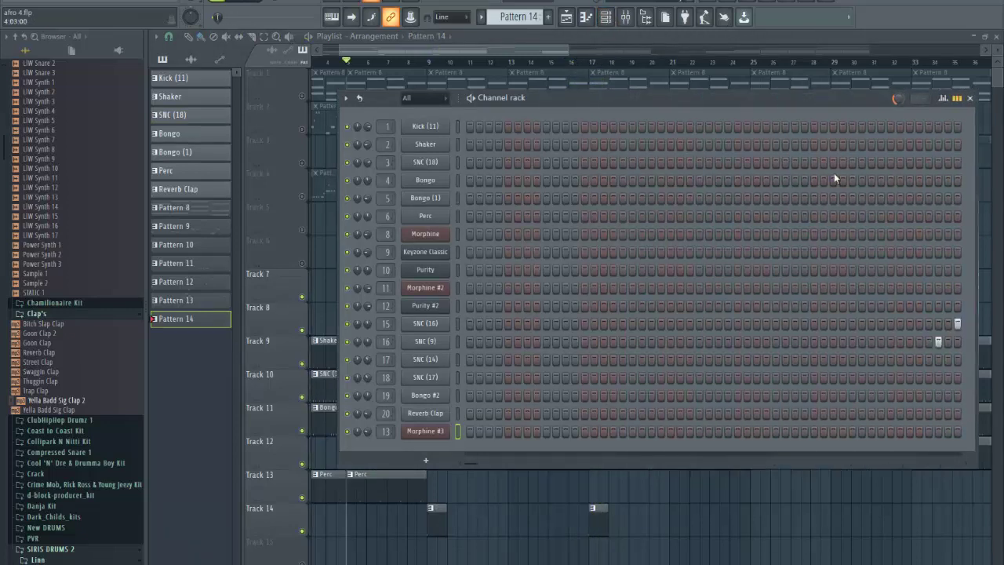
drag(711, 111, 614, 122)
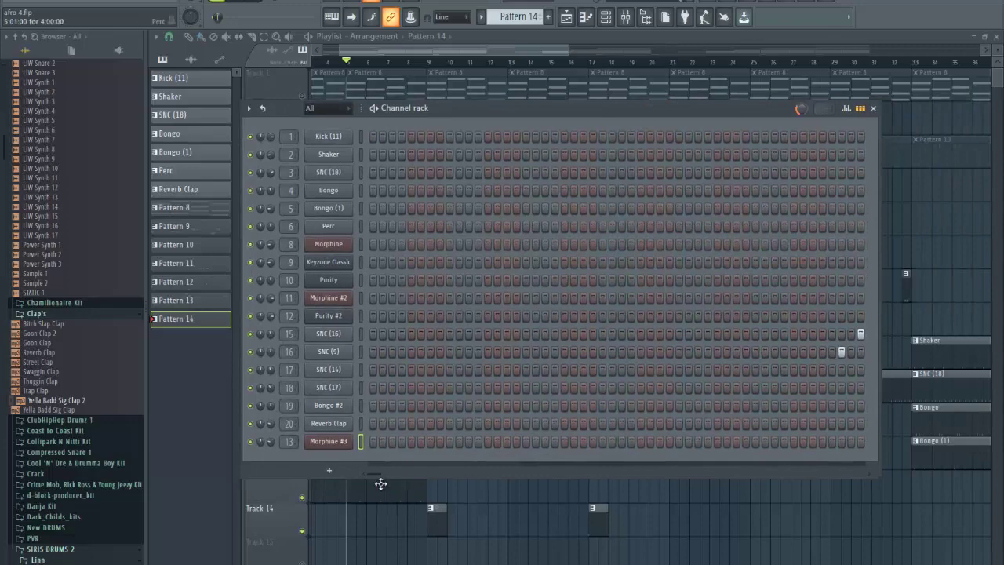
drag(375, 474, 392, 473)
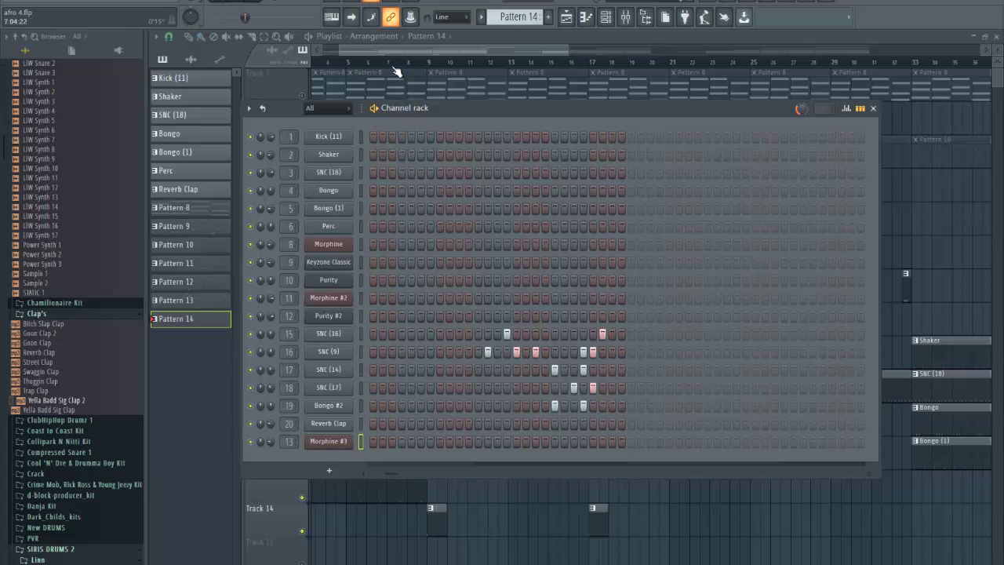
Inspect the settings of the SNC (9), Keyzone Classic and Morphine channels, closing each window after viewing it
click(333, 353)
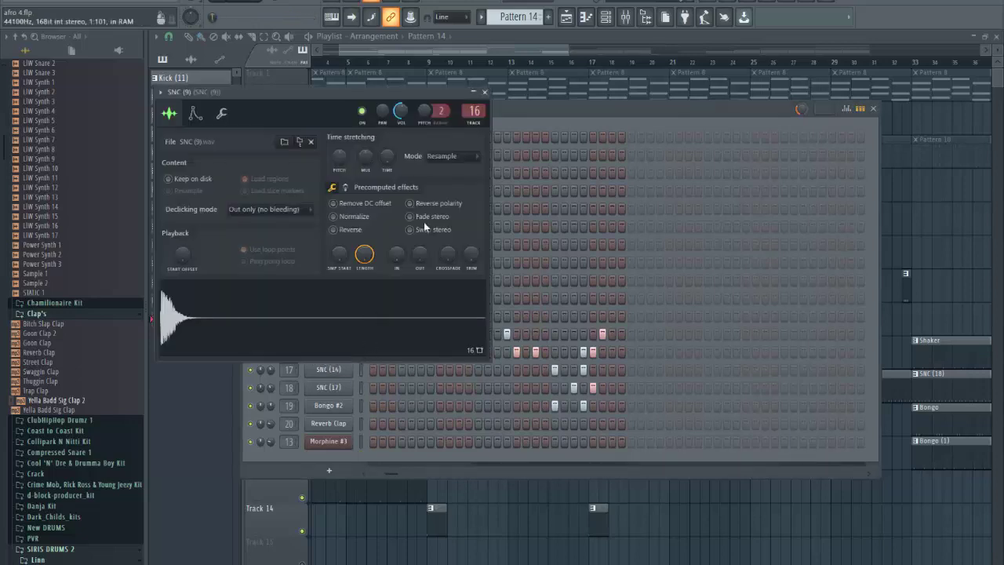
click(485, 92)
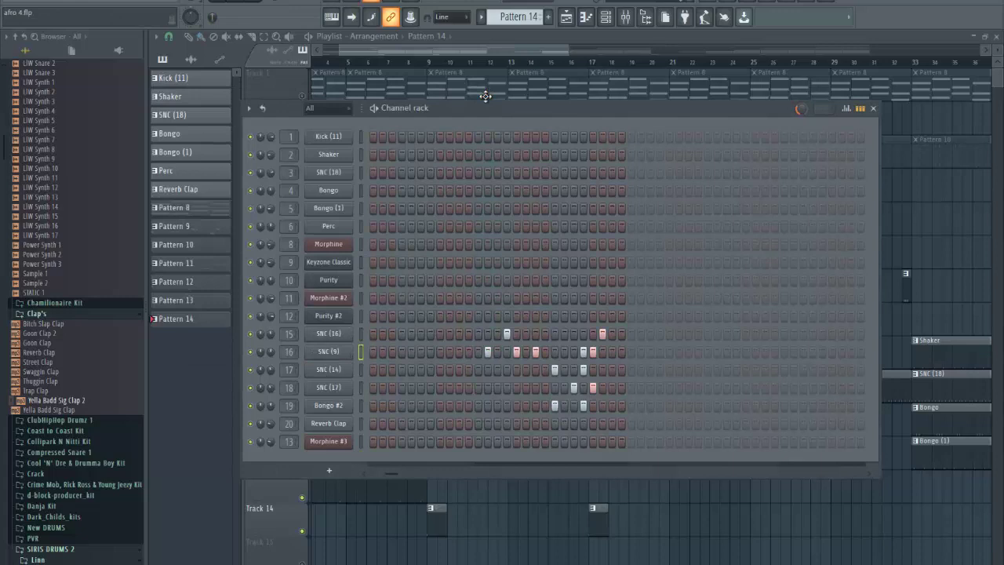
click(331, 262)
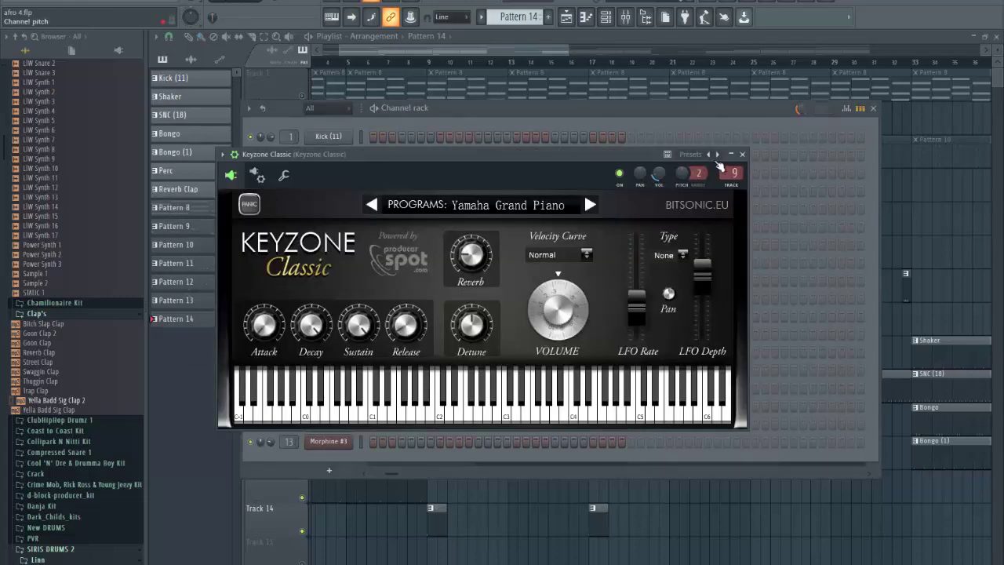
click(742, 155)
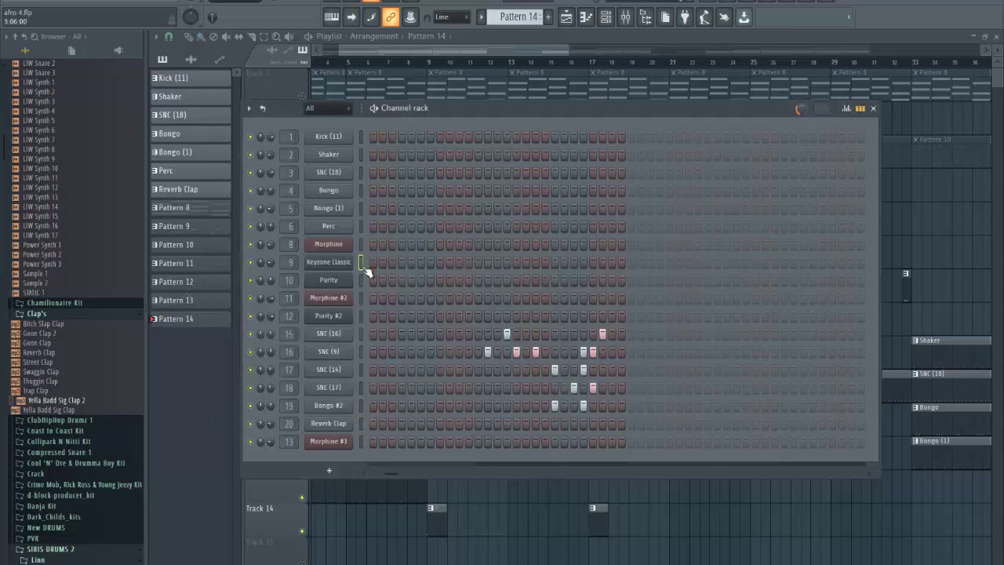
click(330, 244)
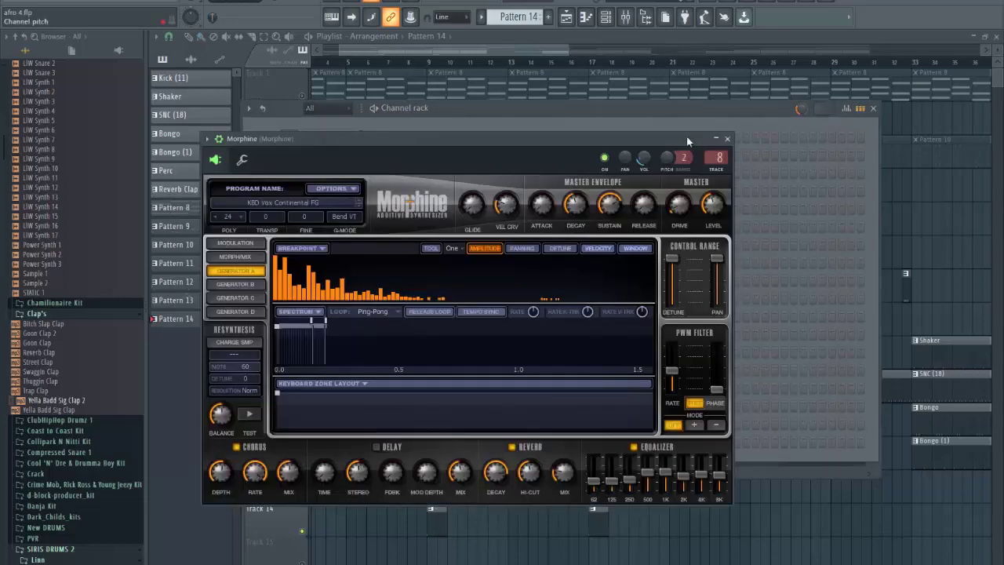
click(727, 138)
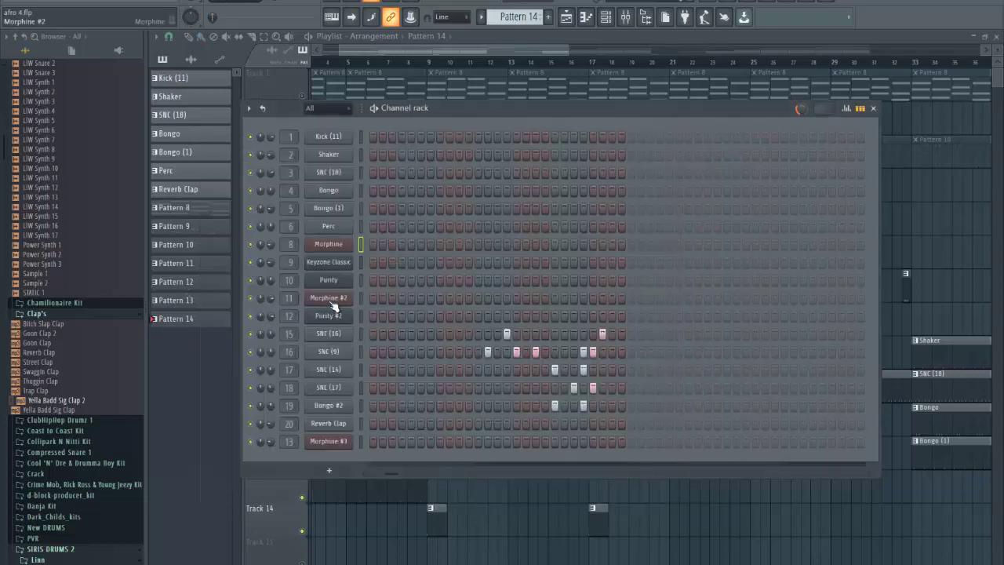
Check the presets used by the Morphine #2 and Purity #2 channels, and close the channel rack
click(328, 298)
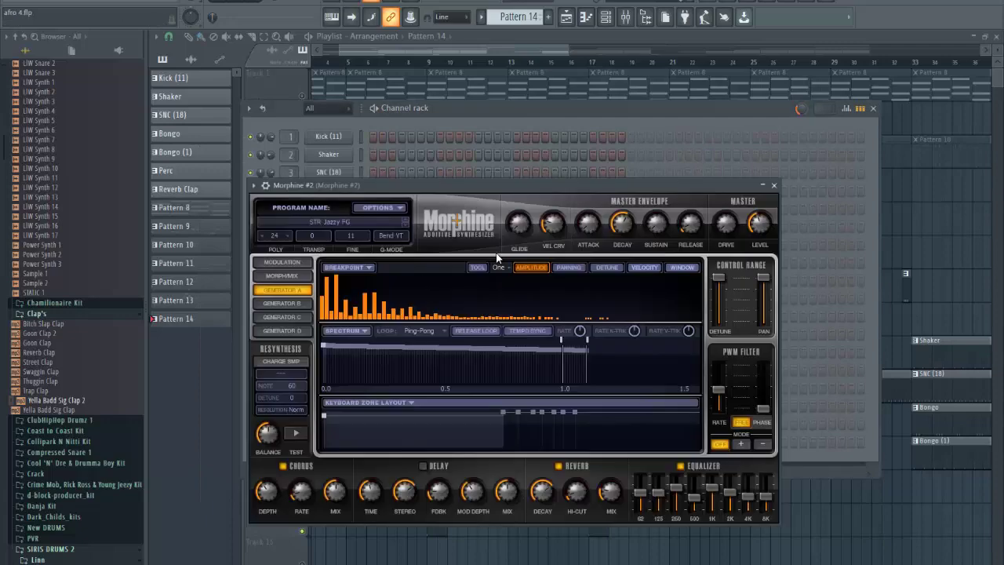
click(774, 186)
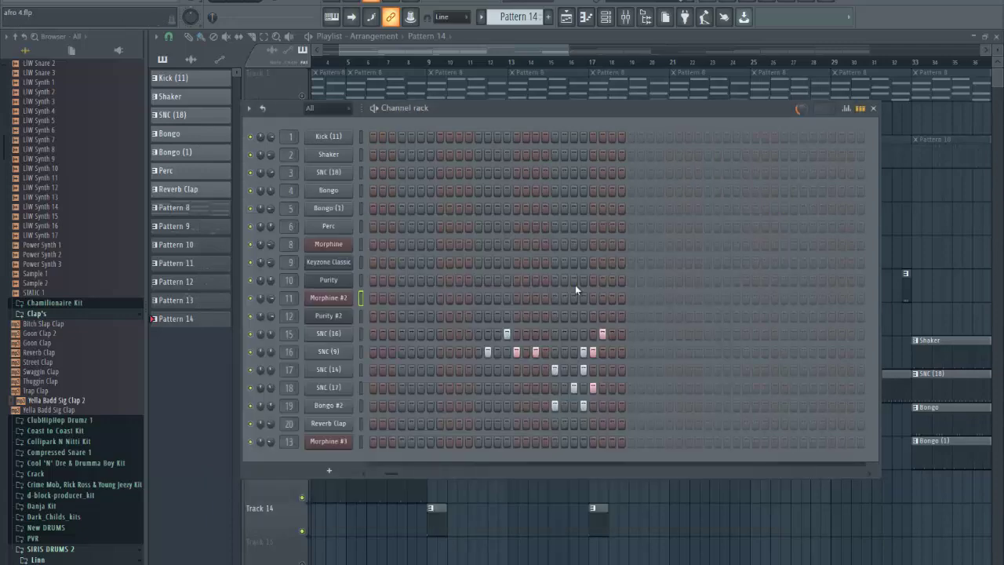
click(343, 317)
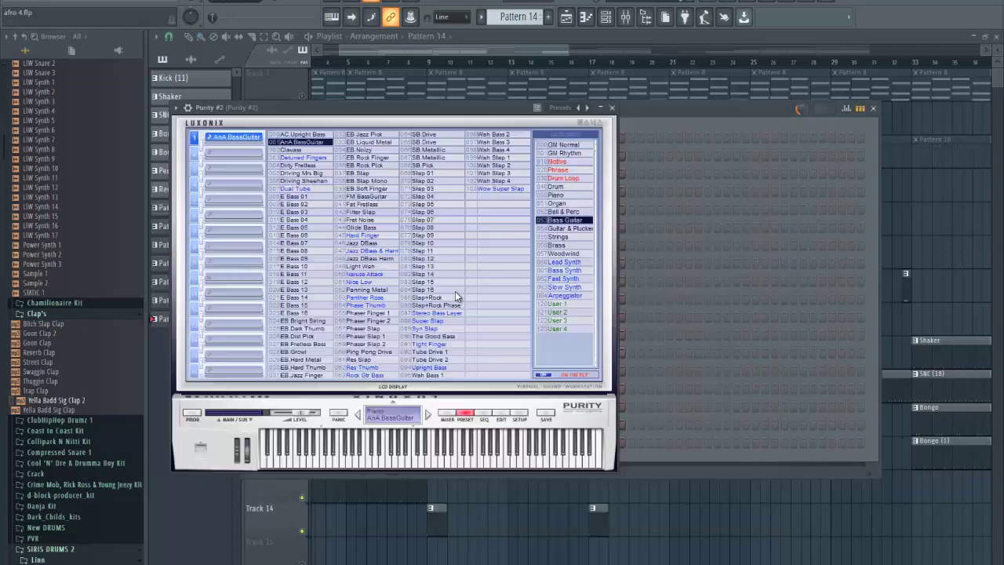
click(612, 108)
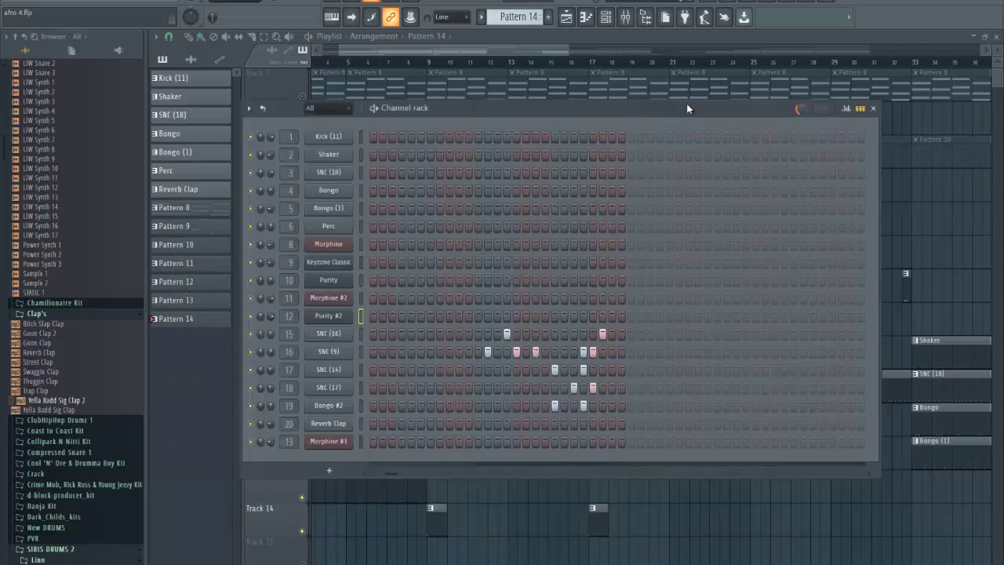
click(875, 110)
Review the mixer effects on each insert from Kick (11) through Purity #2, and close the mixer
click(626, 19)
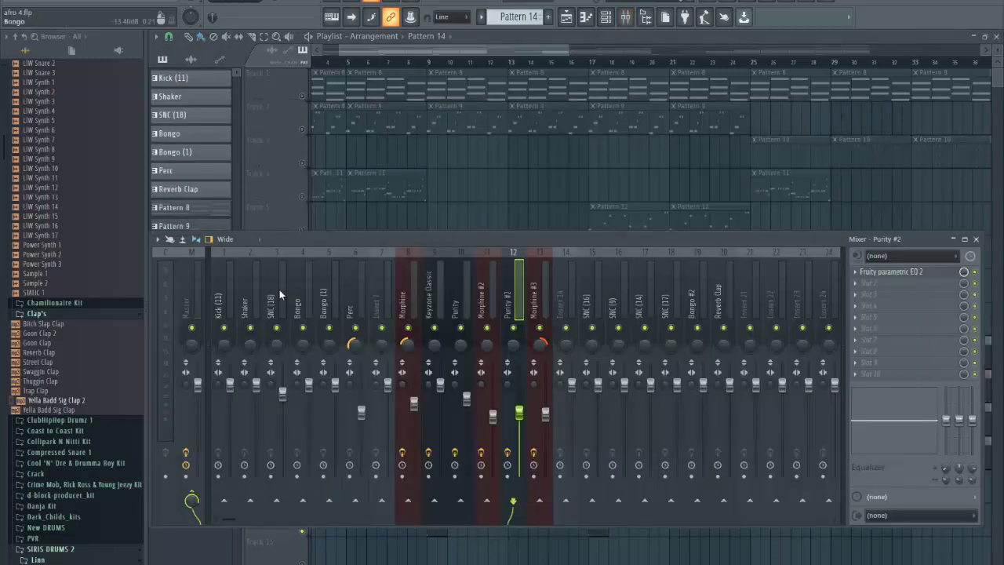
click(223, 303)
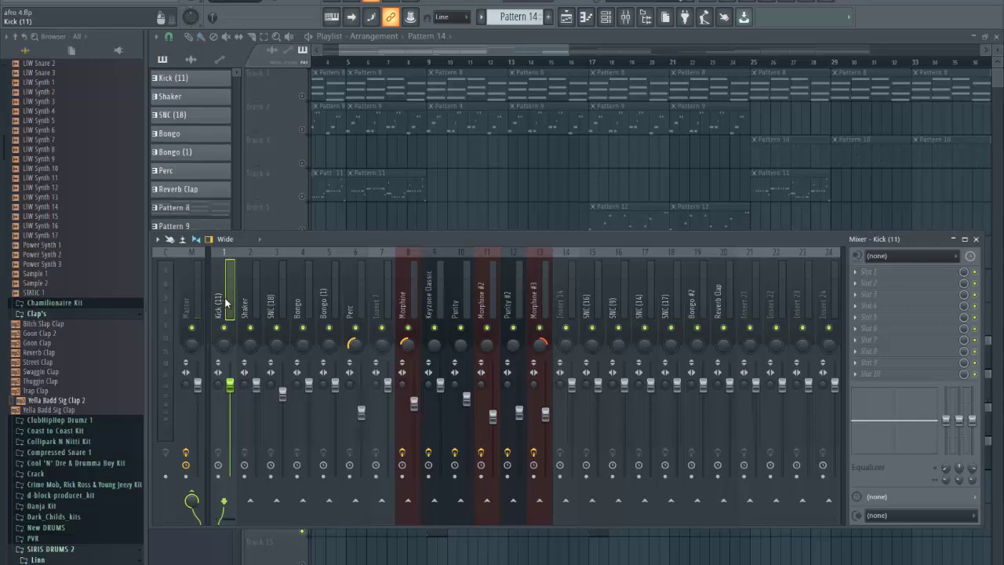
key(Right)
key(Right)
key(Right)
key(Right)
key(Right)
key(Right)
key(Right)
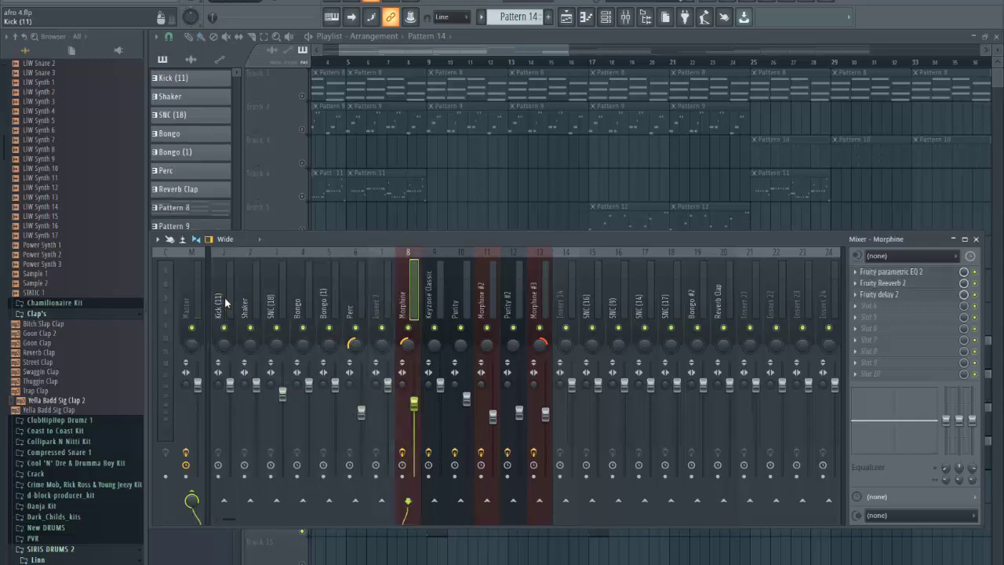
key(Right)
key(Right)
key(Right)
key(Right)
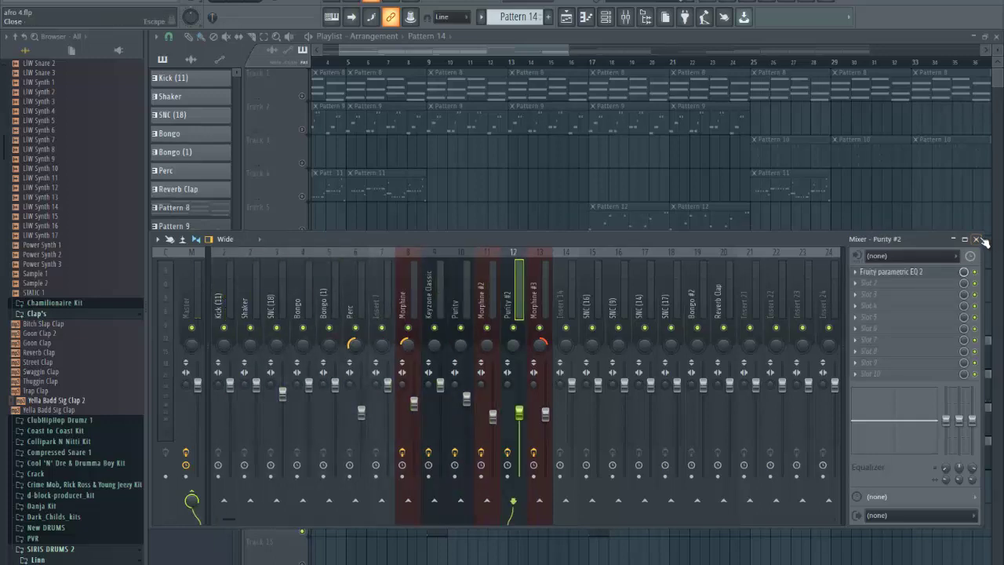
click(976, 239)
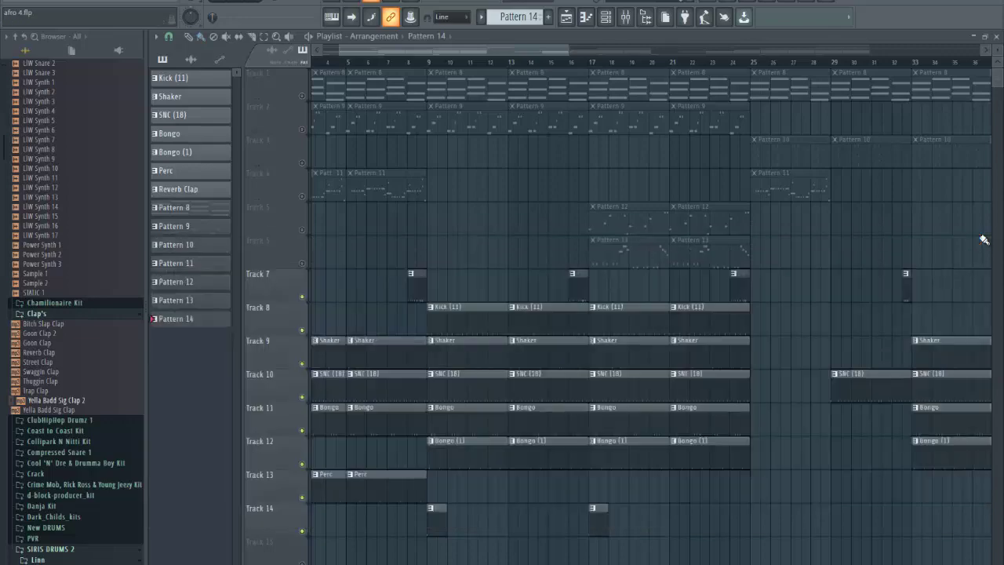
Unmute all playlist tracks and save the project while the full arrangement plays from the start
right_click(301, 98)
right_click(302, 97)
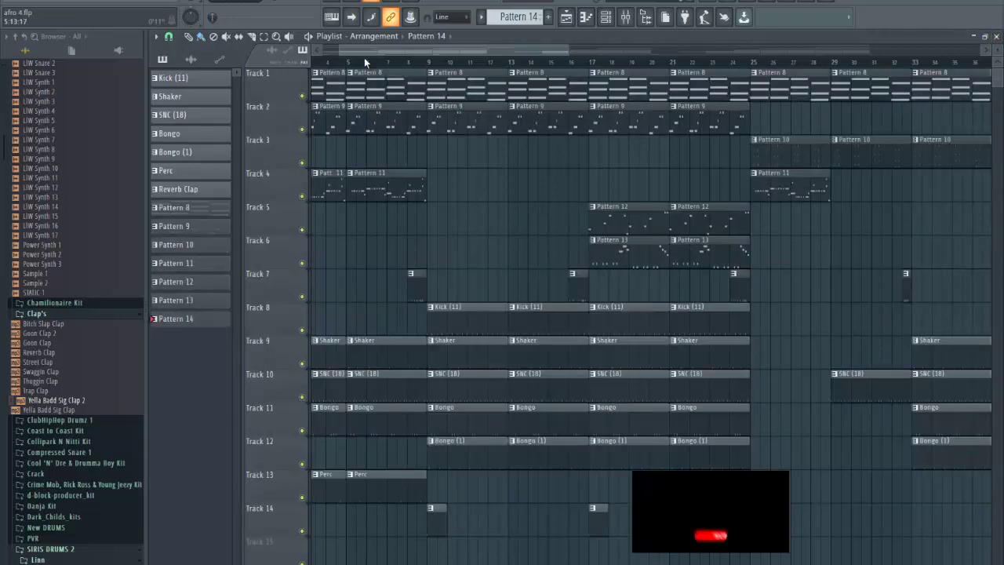
drag(366, 51, 305, 50)
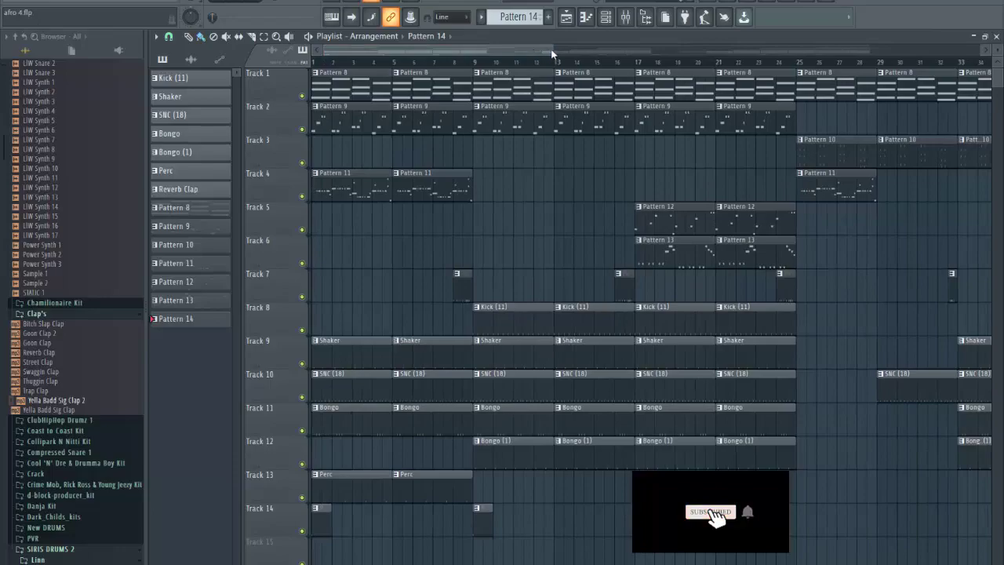
drag(572, 54, 933, 57)
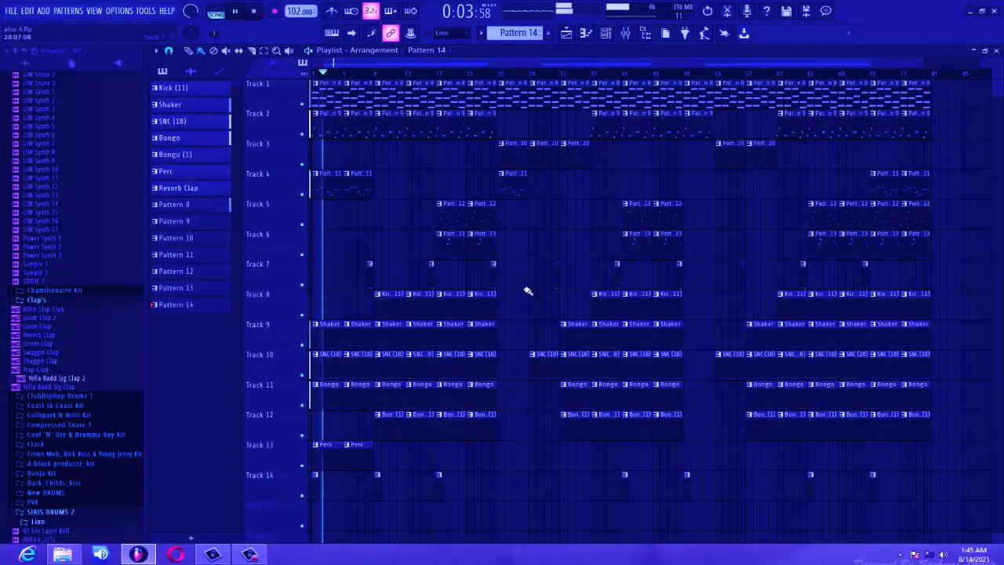
key(ctrl+s)
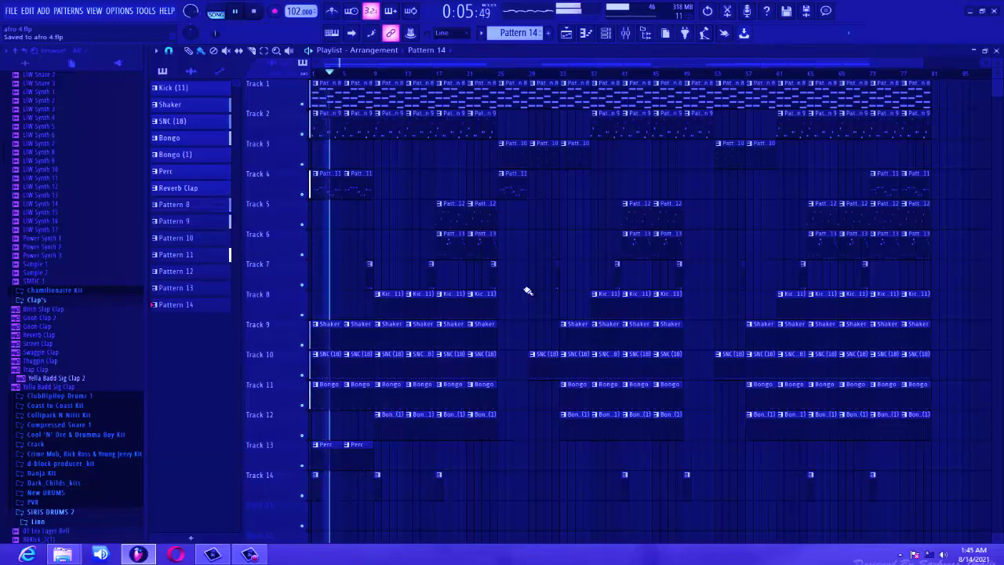